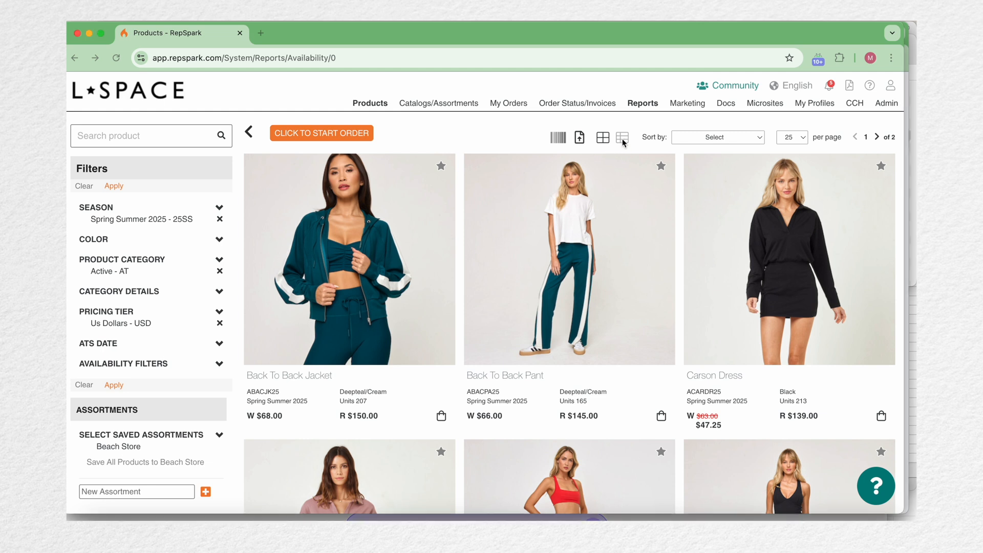
- View the active products in the size-by-size list layout and return to the image grid
left_click(622, 138)
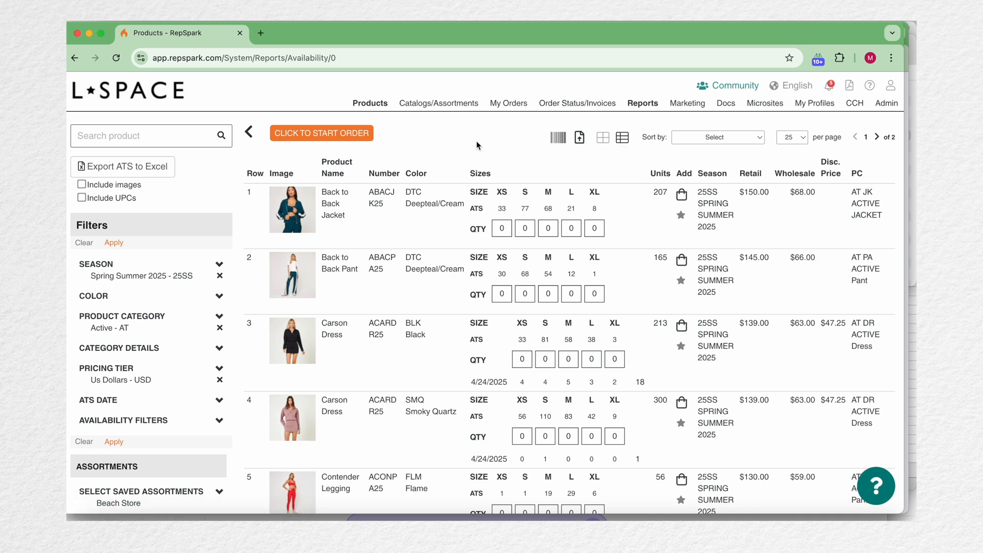
left_click(602, 138)
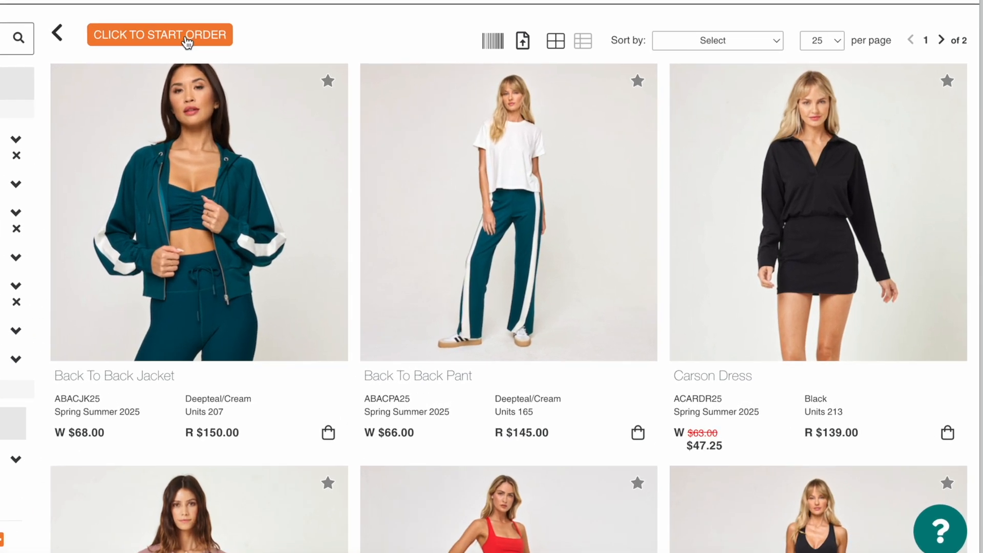
- Start a new order and enter Test as its purchase order reference
left_click(315, 123)
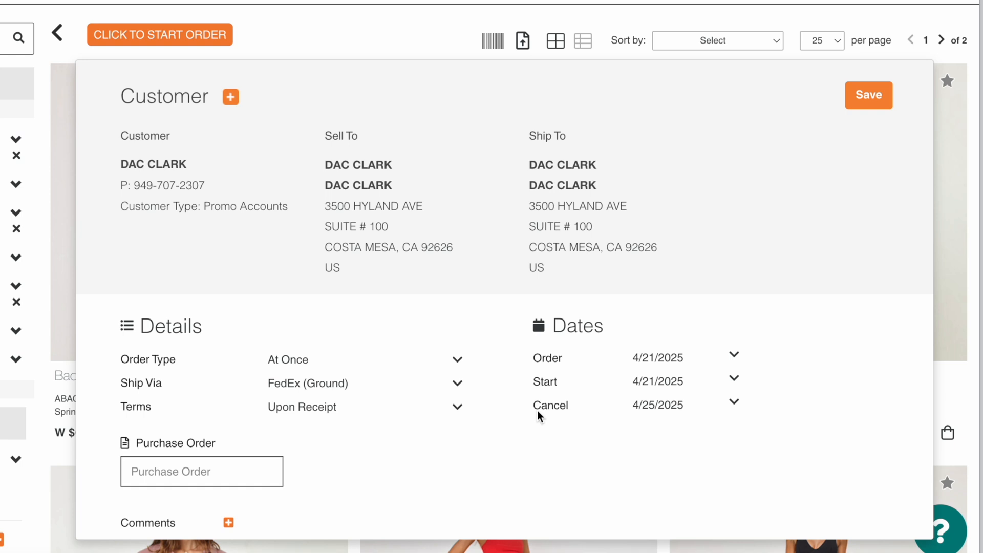
scroll(443, 469, "down", 1)
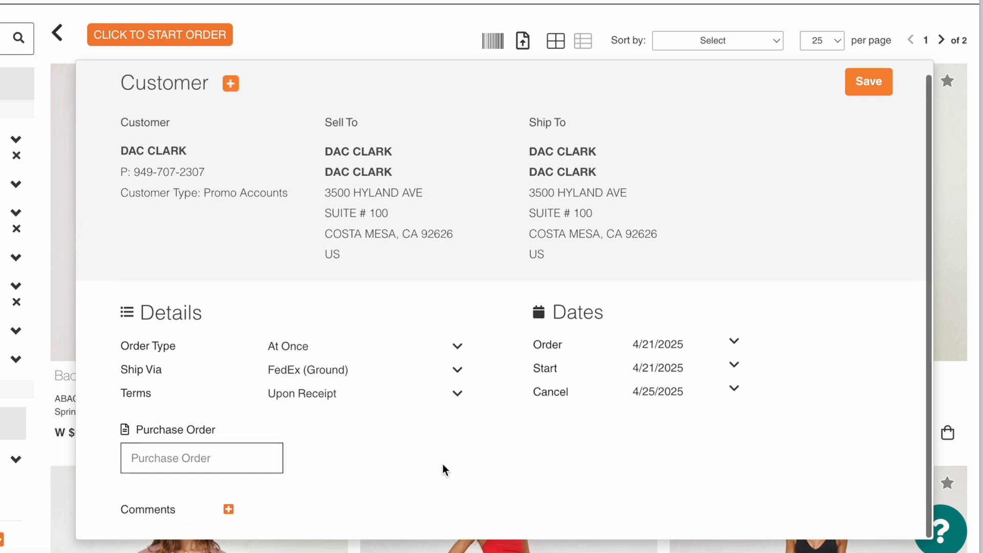
left_click(237, 459)
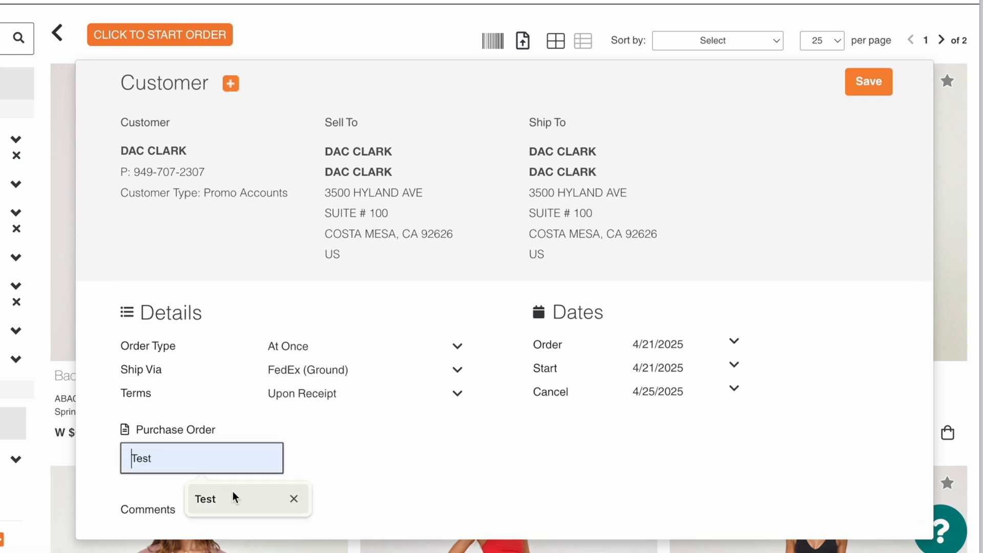
left_click(234, 492)
- Add the comment "Please ship complete." to the order and save the order details
left_click(229, 510)
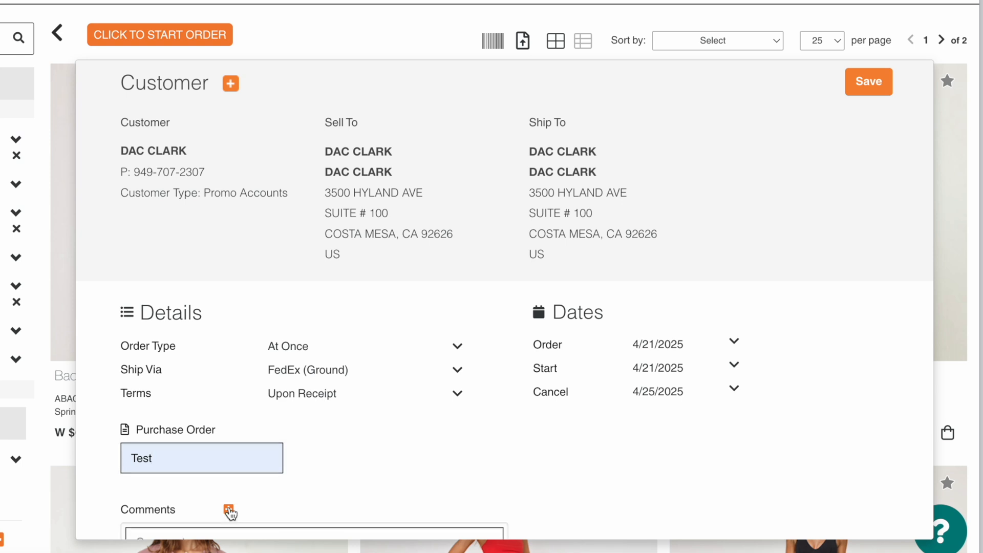
scroll(302, 472, "down", 3)
left_click(264, 427)
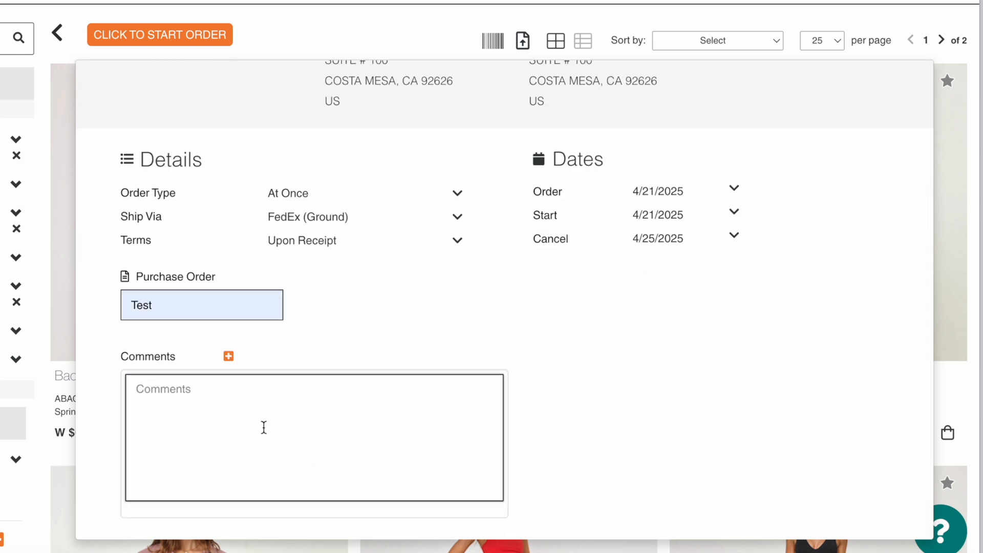
type("Please ship complete.")
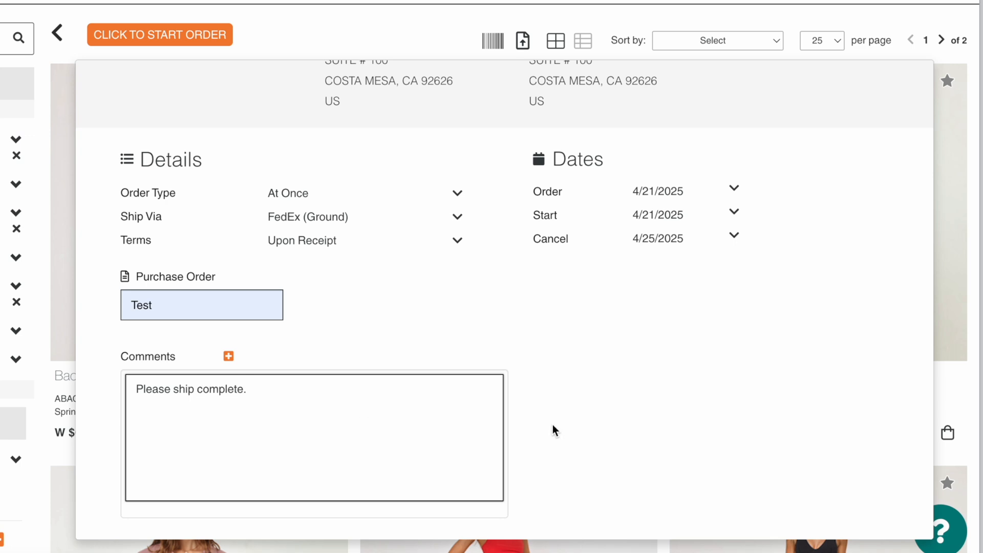
left_click(580, 422)
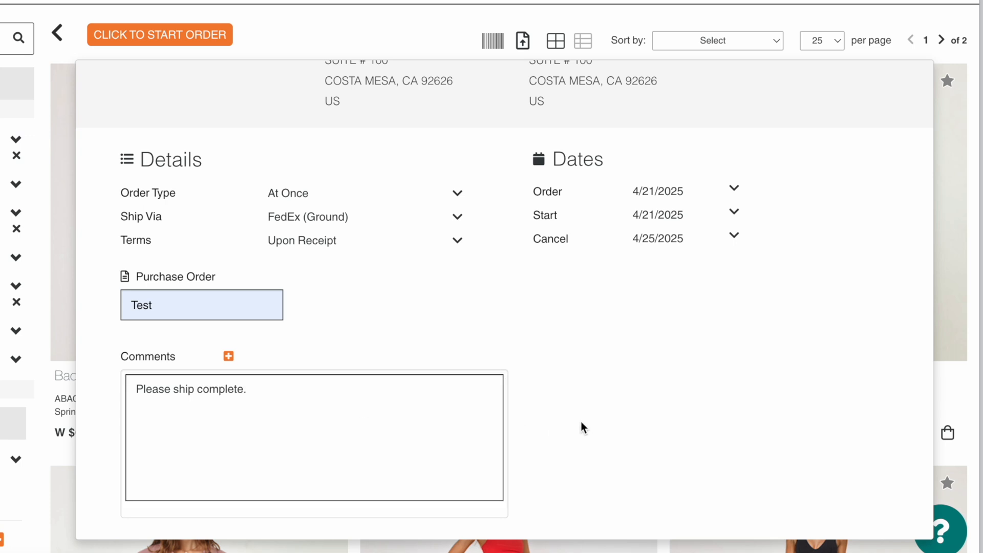
scroll(581, 422, "up", 4)
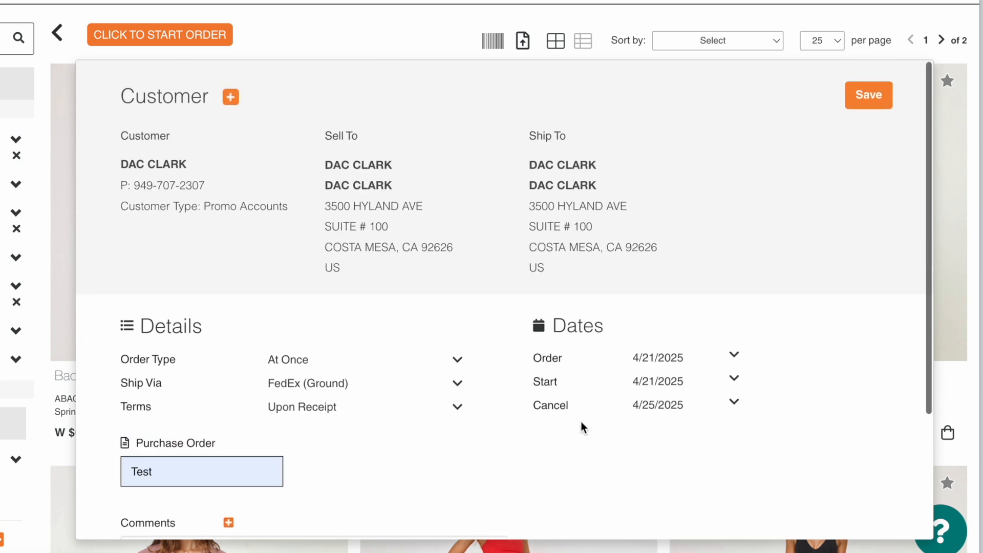
left_click(868, 108)
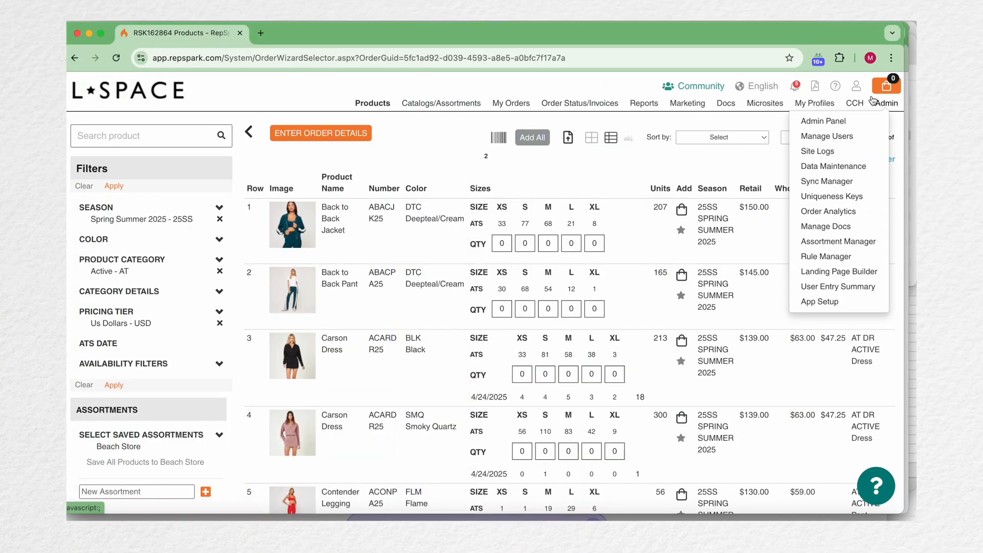
- Add the Back to Back Jacket in Deepteal/Cream with quantities XS 1, S 2, M 2 and L 1, and check the cart summary
mouse_move(879, 93)
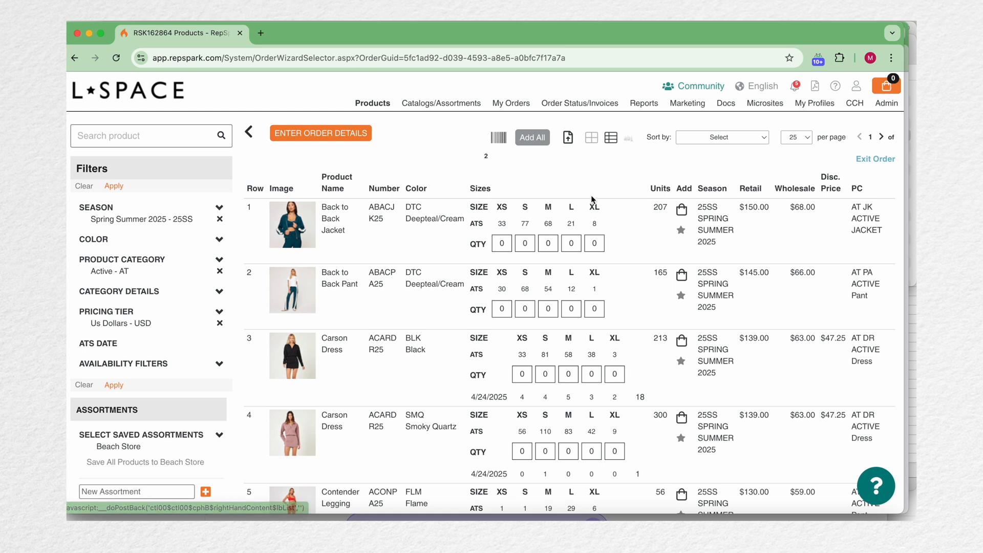
left_click(499, 244)
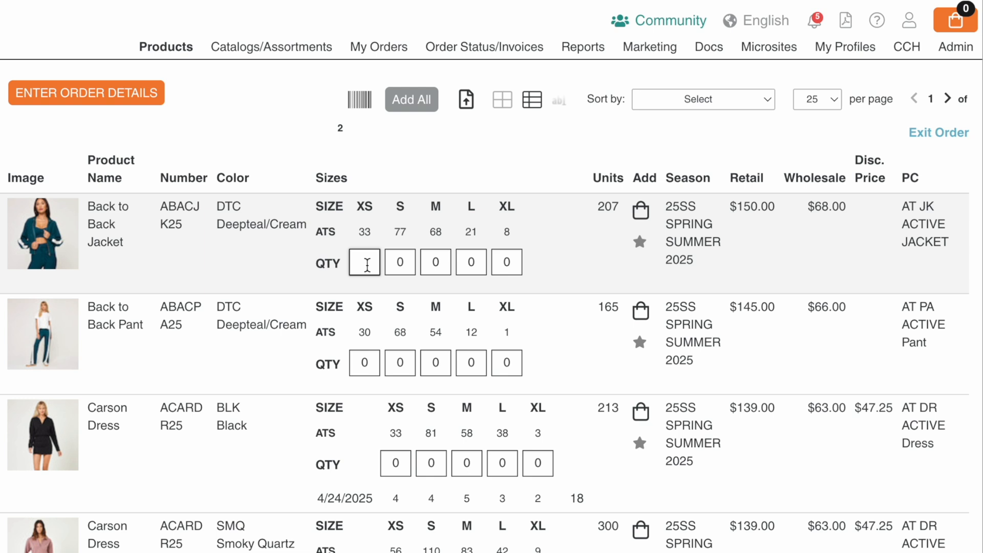
type("1")
key("Tab")
type("2")
key("Tab")
type("2")
key("Tab")
type("1")
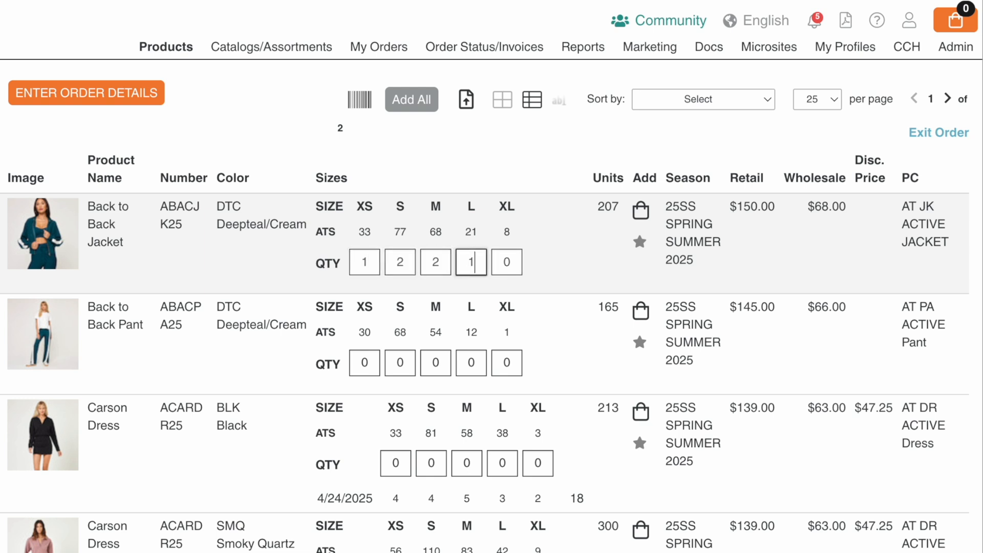
left_click(642, 213)
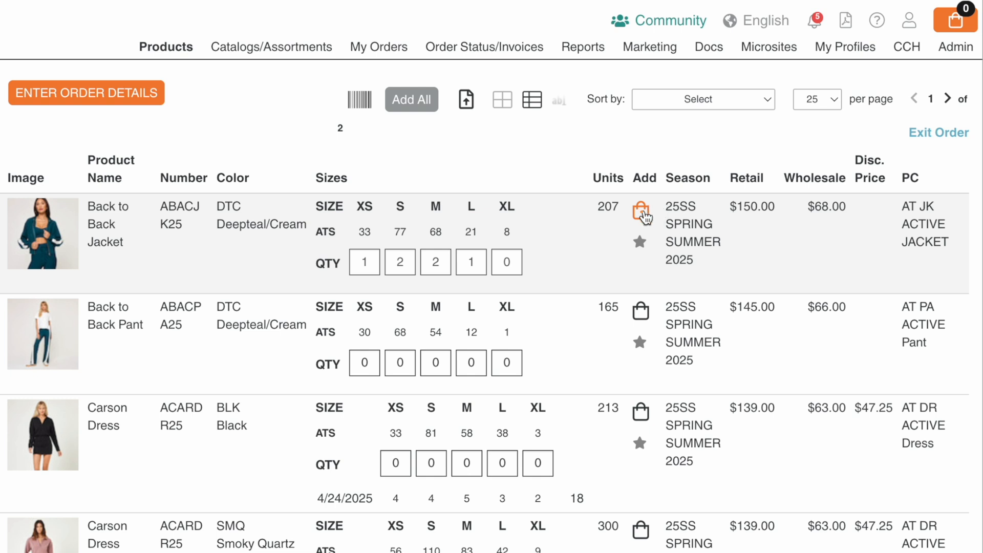
mouse_move(945, 32)
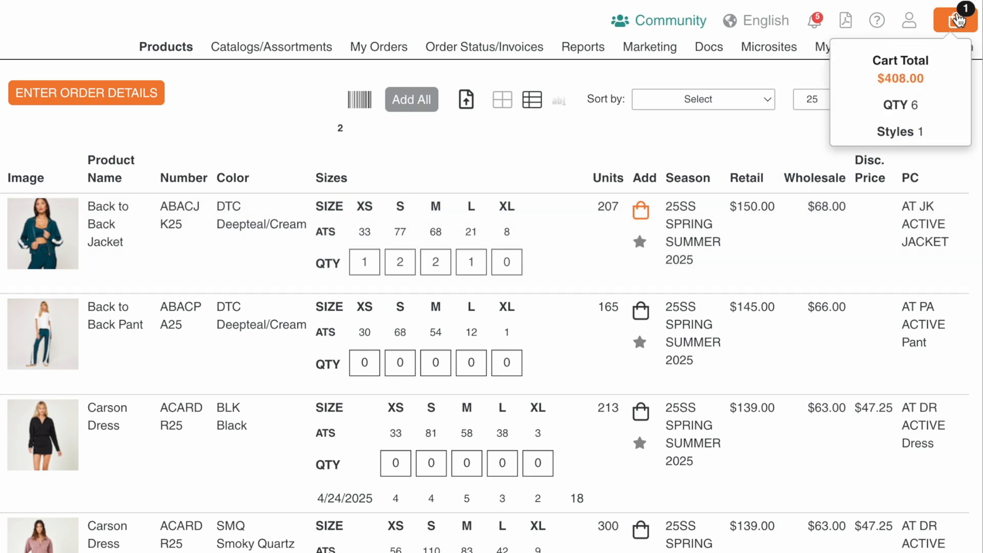
- Examine the black Carson Dress's current available-to-sell quantities and its 4/24/2025 availability by size
scroll(568, 316, "down", 5)
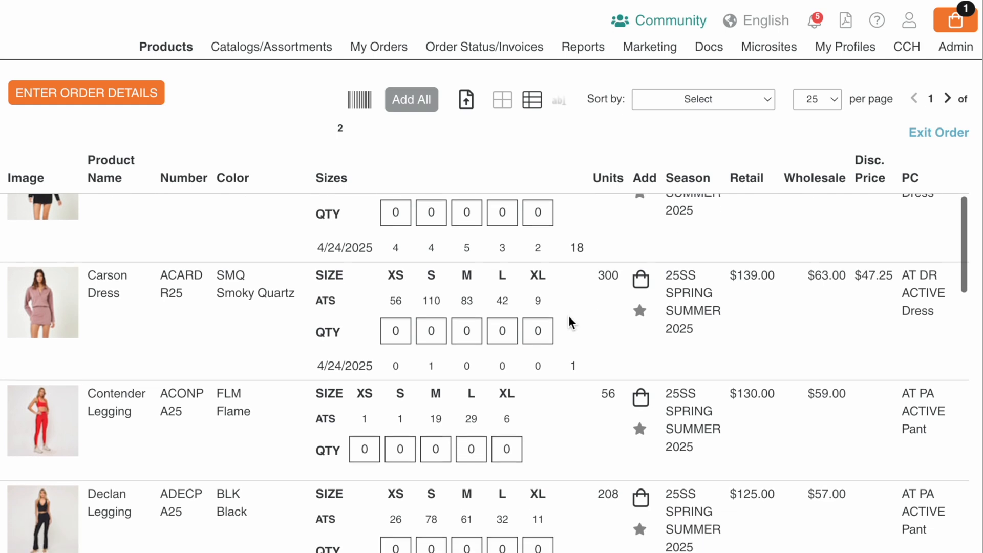
scroll(568, 316, "up", 2)
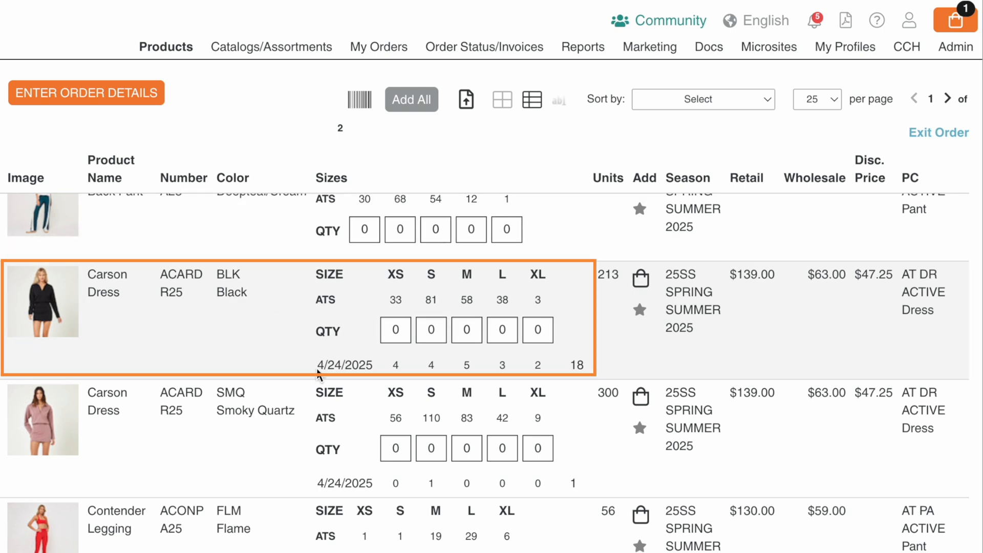
left_click_drag(316, 300, 549, 310)
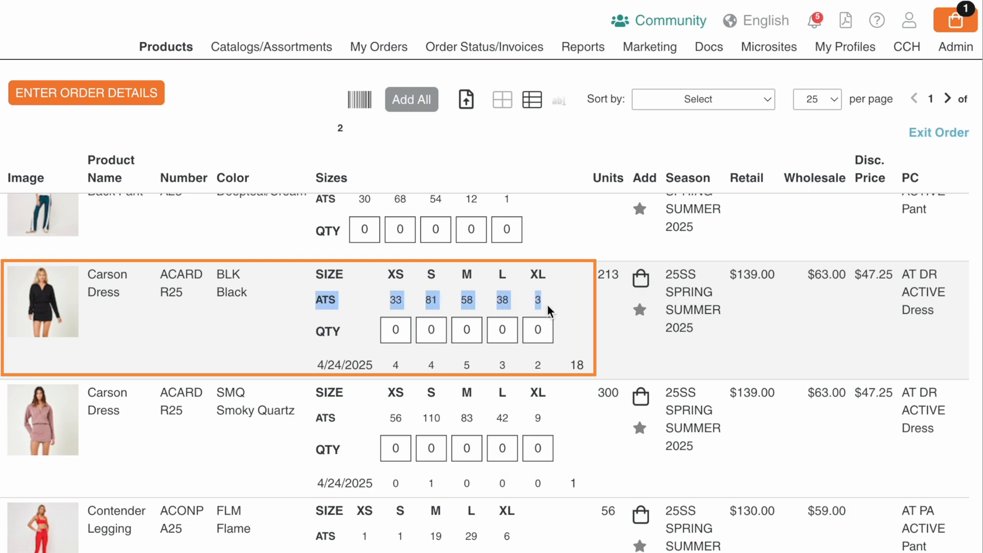
left_click(575, 342)
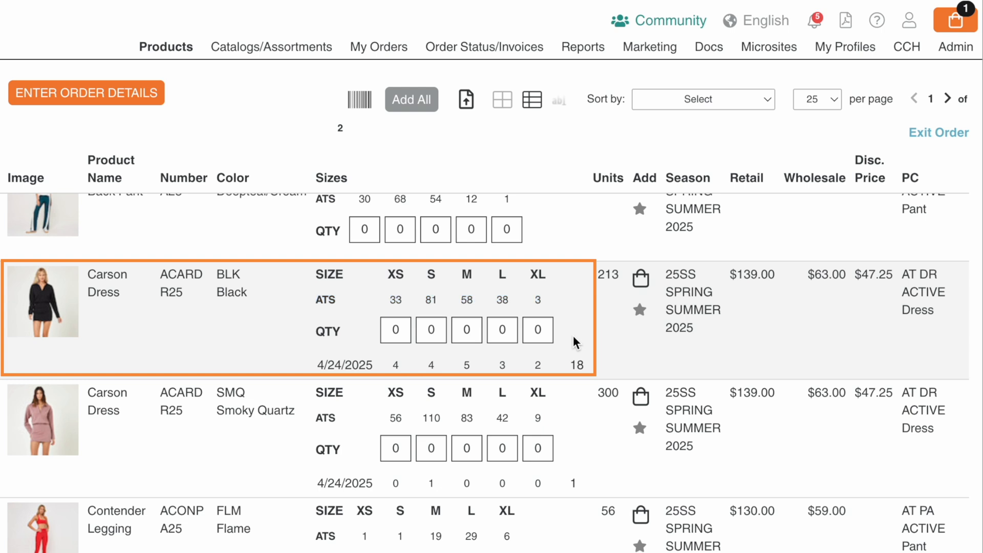
left_click_drag(317, 367, 540, 365)
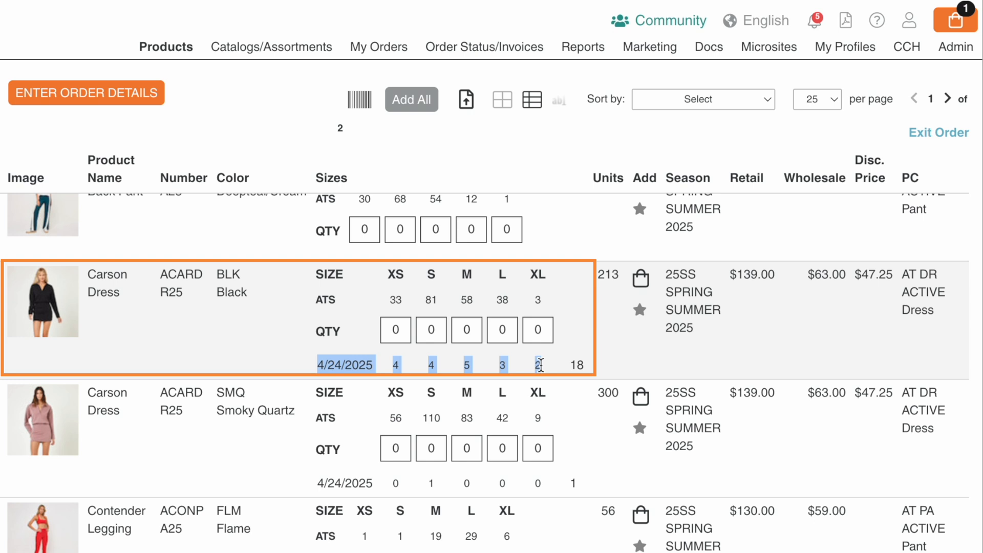
- Add the black Carson Dress to the cart with quantities of 3 each in XS, S and M
left_click(403, 330)
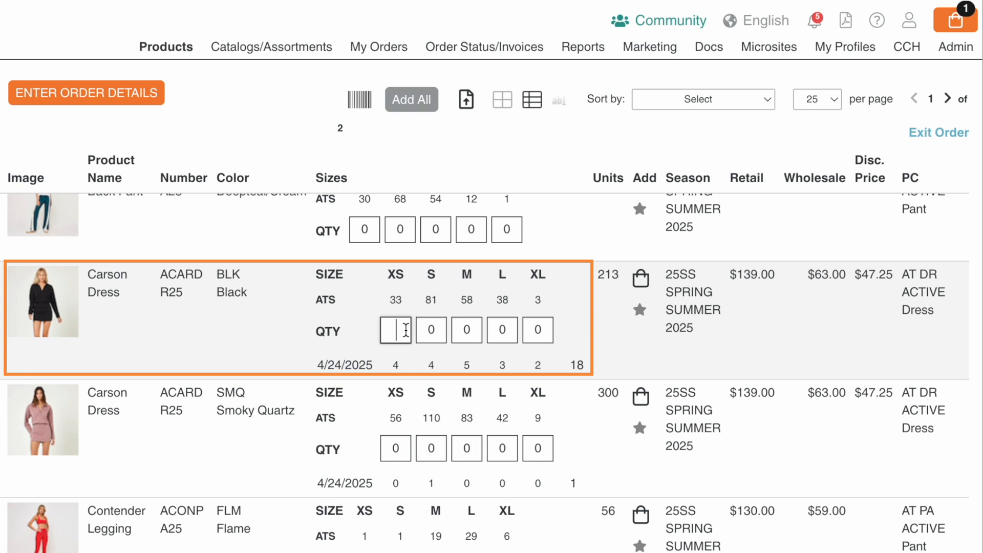
type("3")
key("Tab")
type("3")
key("Tab")
type("3")
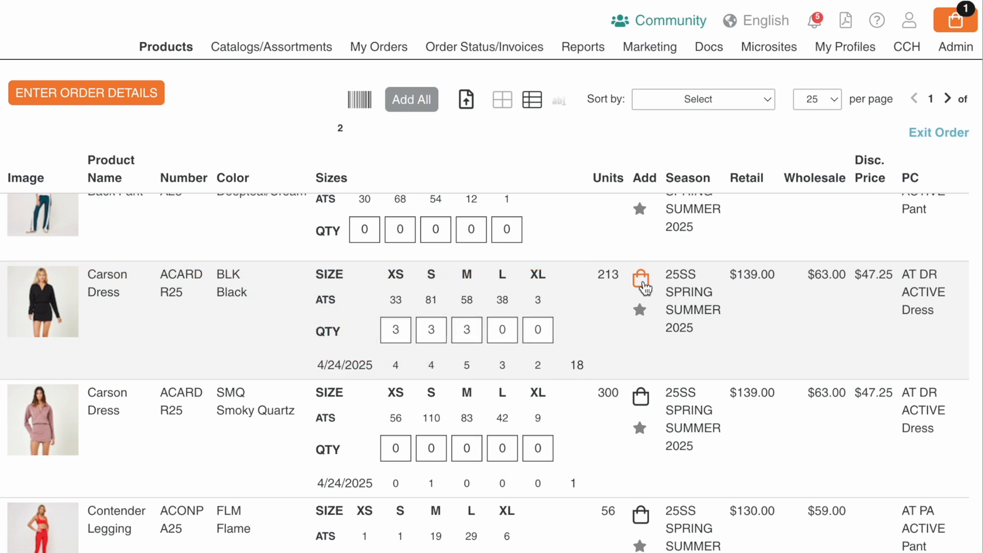
left_click(643, 284)
- Look over the product list and inspect the discounted price of the black Carson Dress
scroll(546, 402, "down", 7)
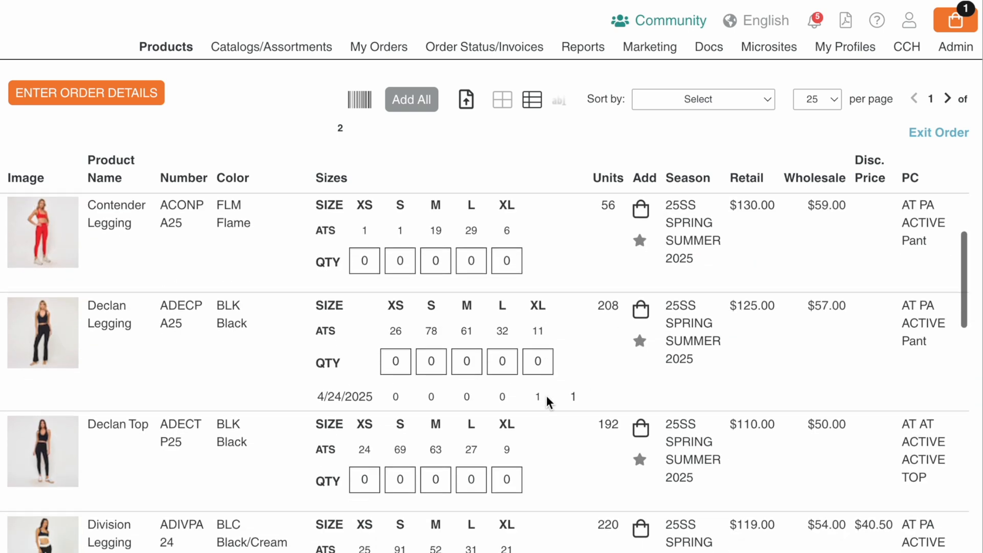
scroll(546, 402, "up", 10)
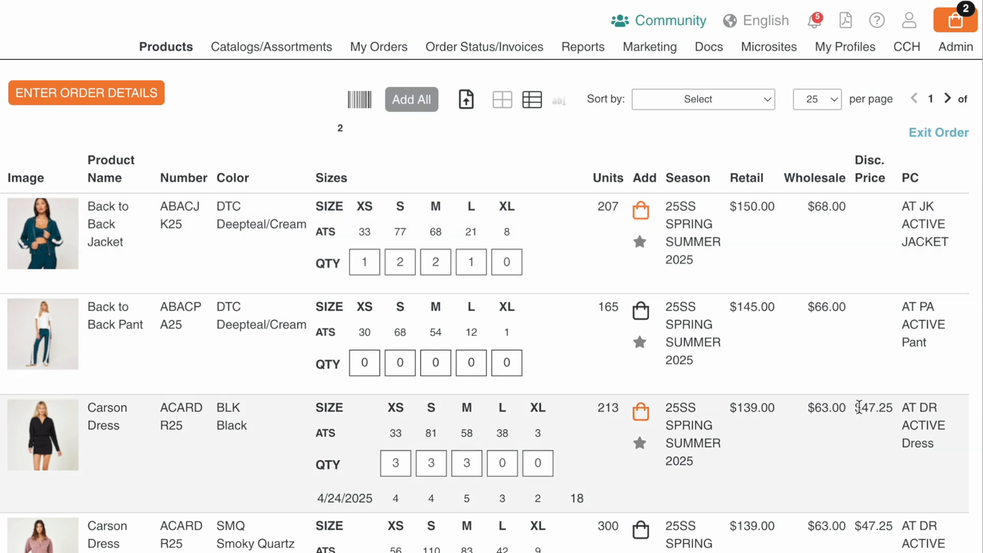
left_click_drag(859, 409, 896, 410)
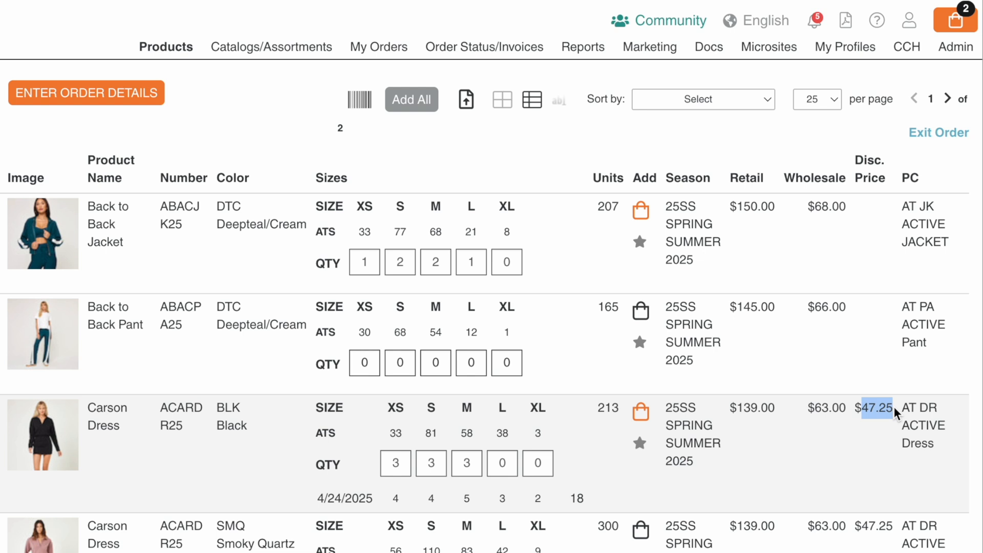
left_click(879, 450)
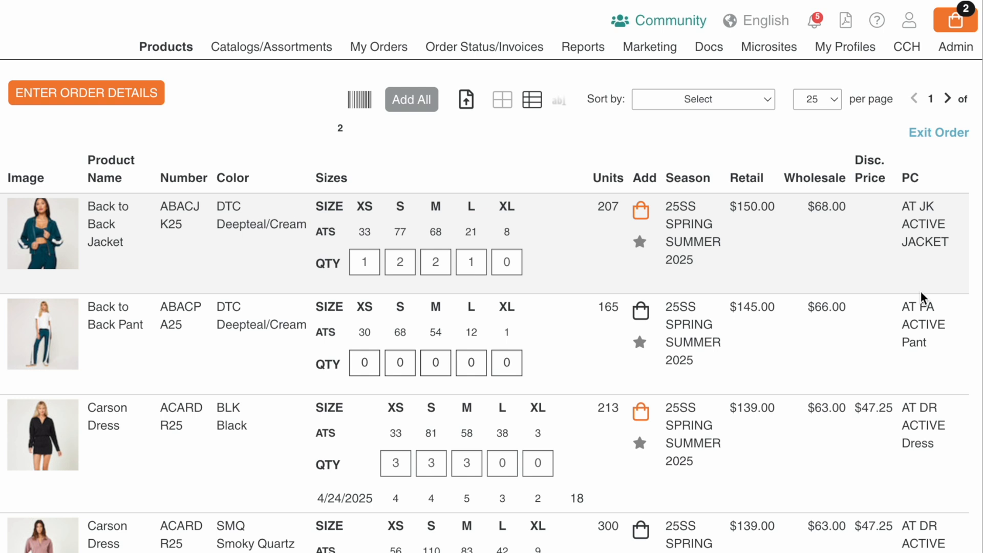
- Sort the product list by Recommended For You, followed by Top Ordered Products
left_click(701, 101)
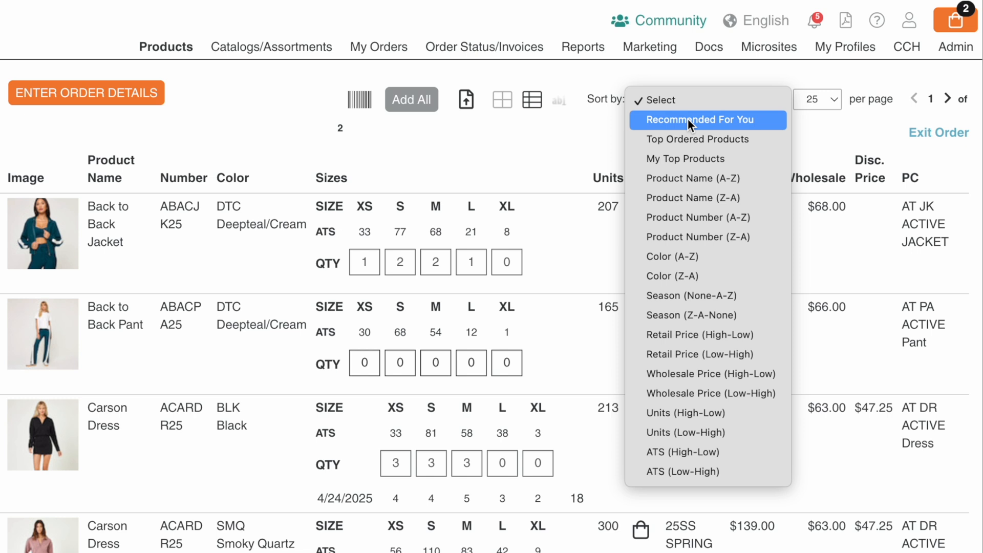
left_click(688, 122)
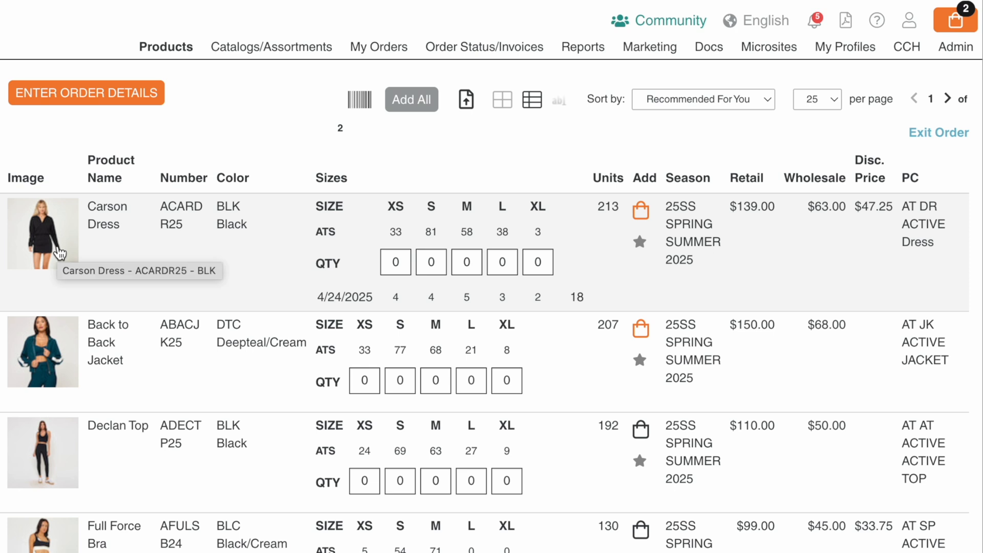
left_click(709, 100)
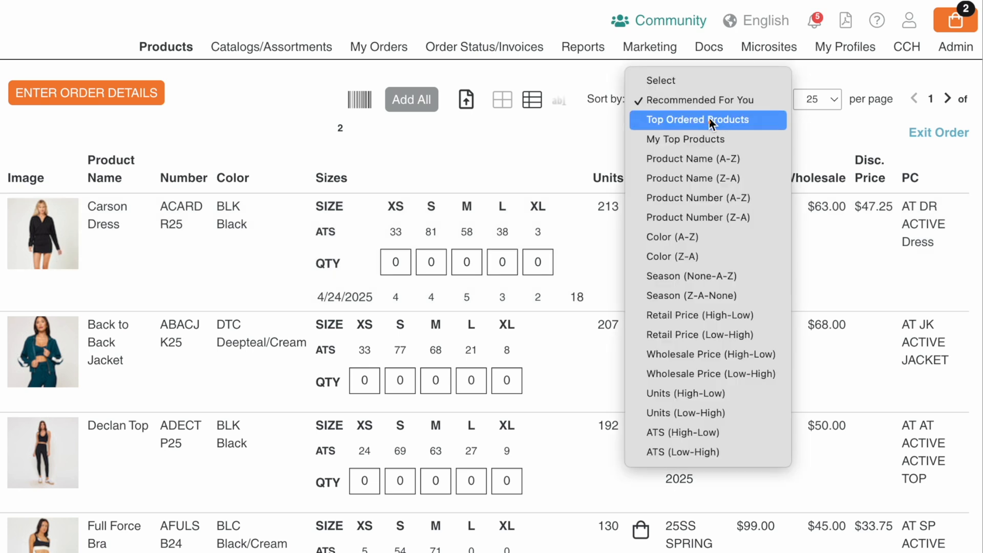
left_click(708, 120)
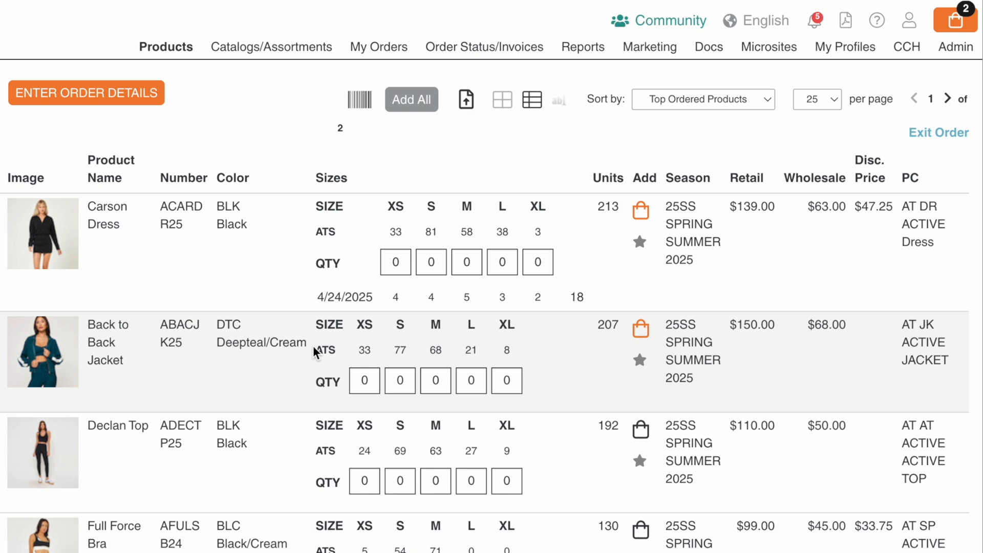
- Sort the product list by My Top Products and look through the sorted styles
left_click(695, 101)
left_click(692, 122)
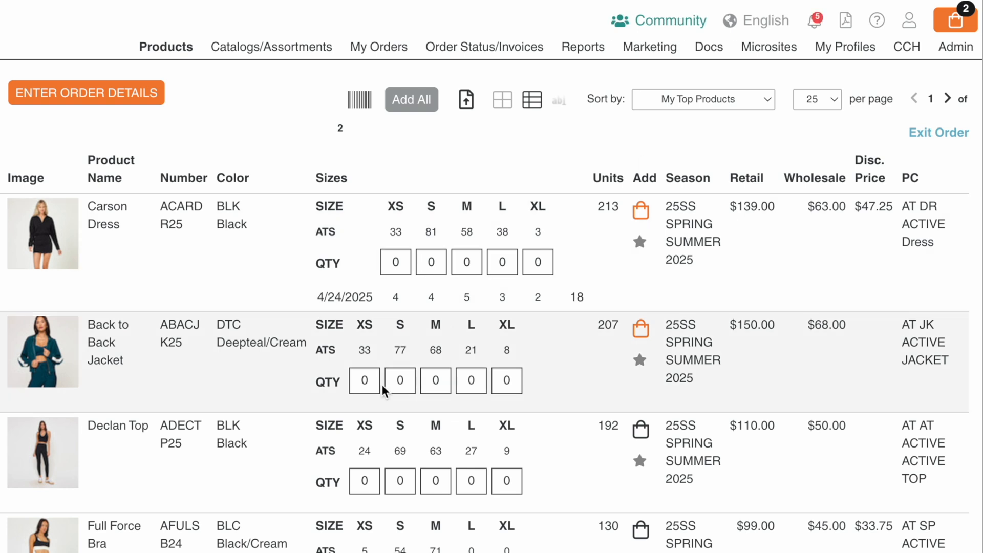
scroll(318, 453, "down", 1)
scroll(316, 454, "down", 6)
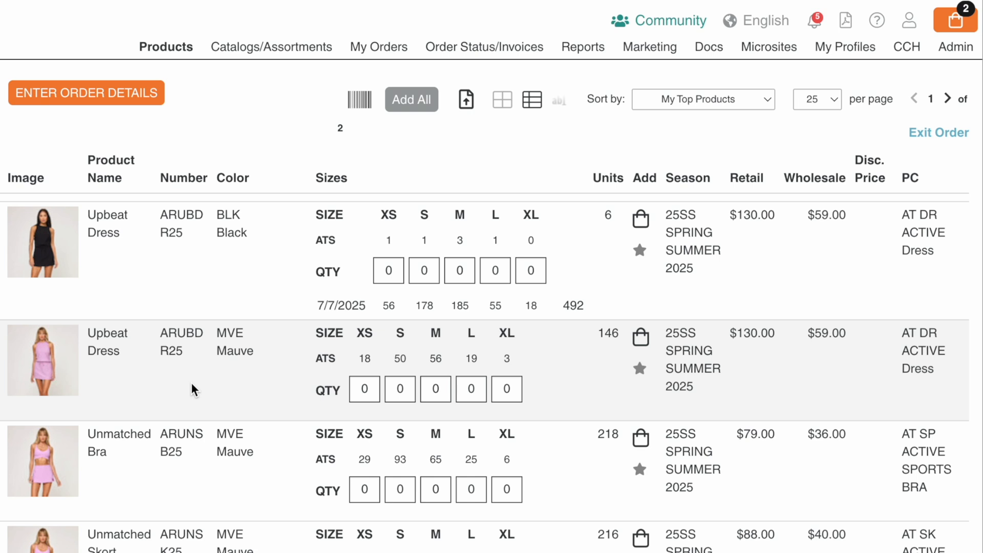
scroll(268, 351, "up", 5)
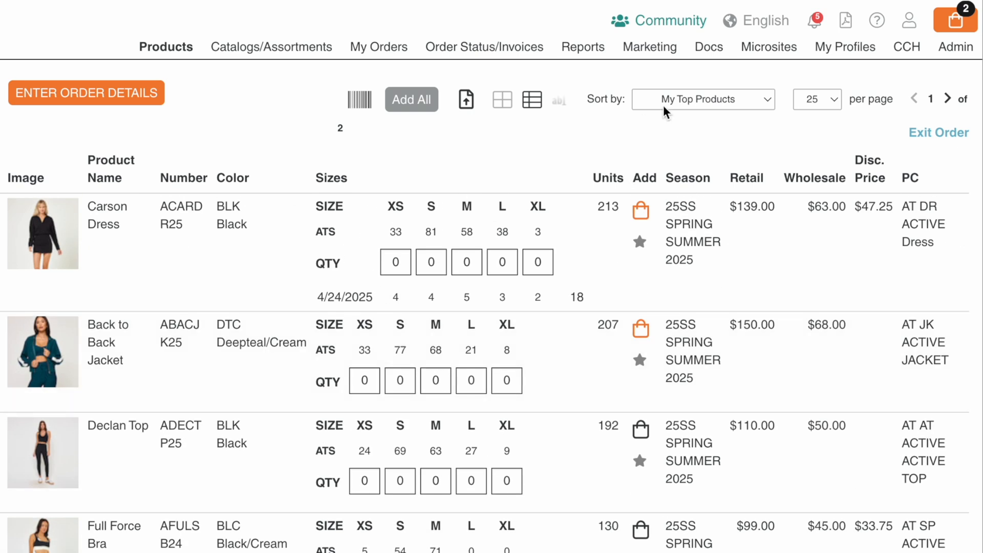
- Look over the available sort options and the choices offered by the color and product category filters
left_click(665, 111)
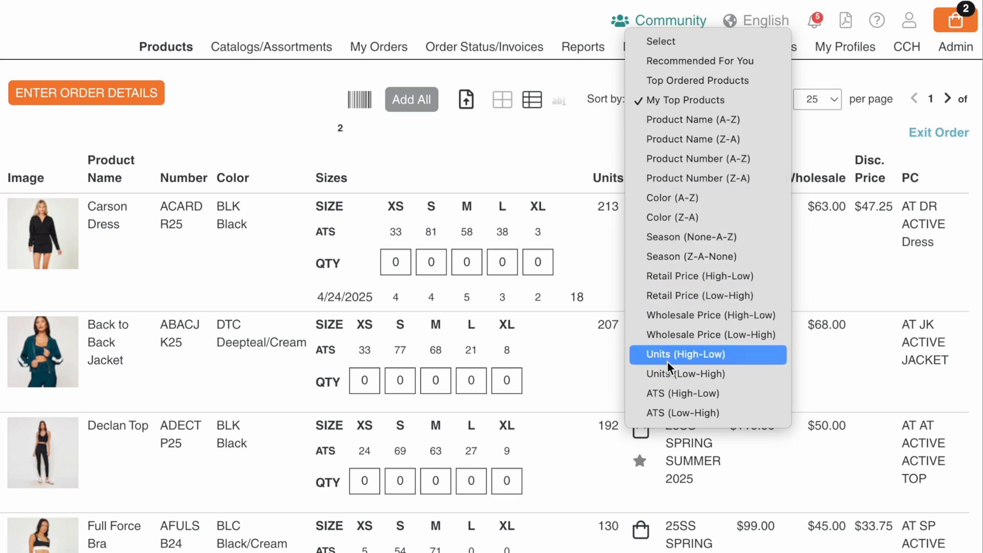
left_click(559, 181)
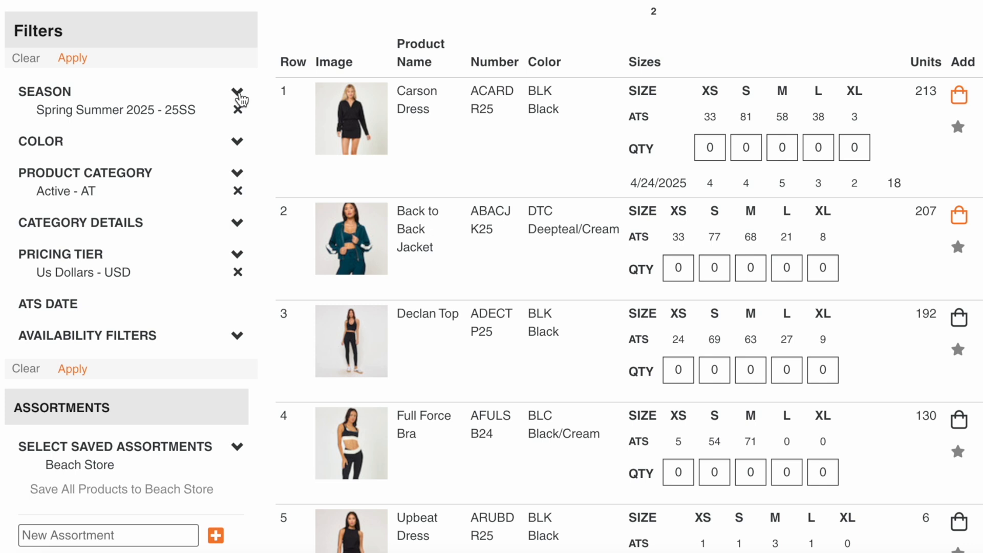
left_click(237, 142)
left_click(238, 147)
left_click(238, 174)
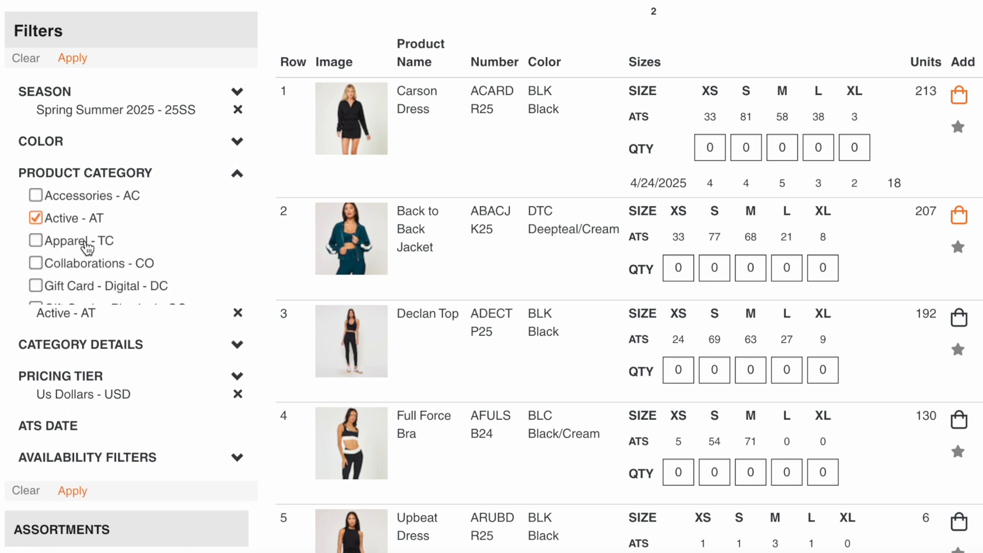
scroll(87, 246, "down", 5)
scroll(87, 246, "down", 1)
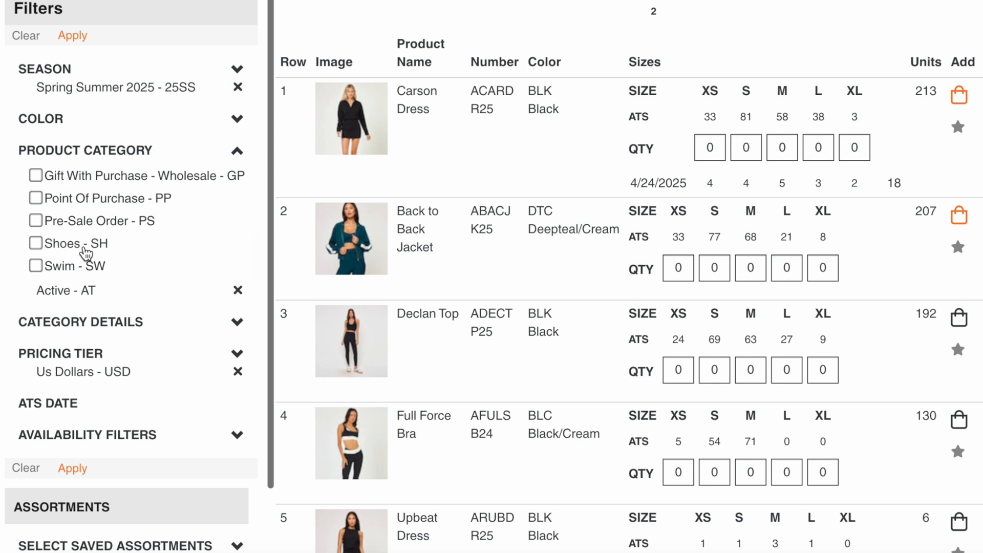
left_click(237, 154)
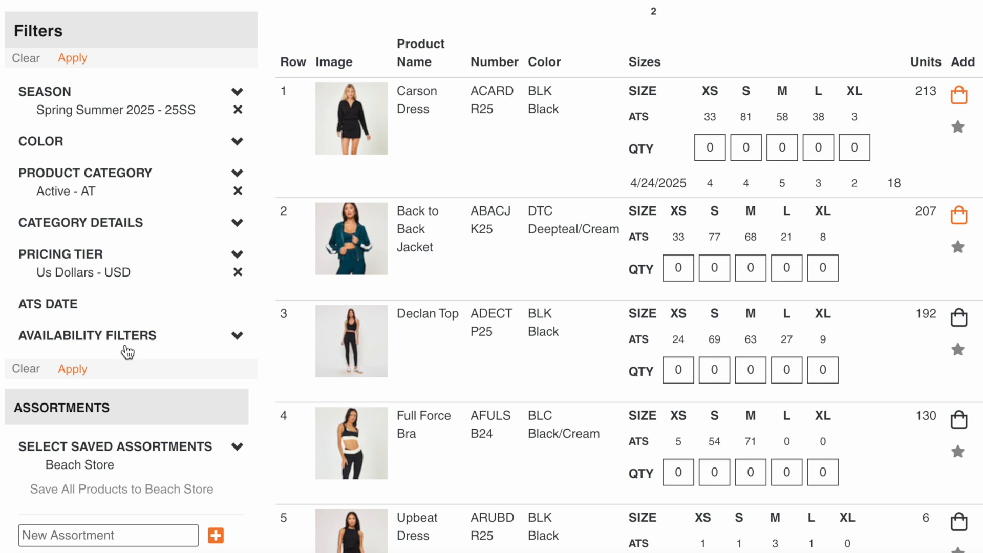
- Filter the product list by the Only Available Now availability option
left_click(237, 336)
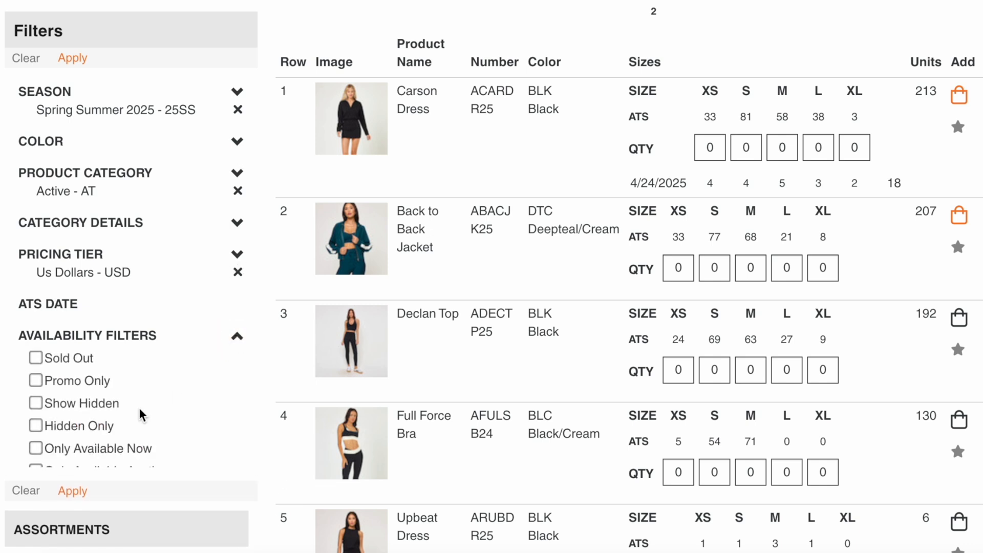
scroll(119, 409, "down", 2)
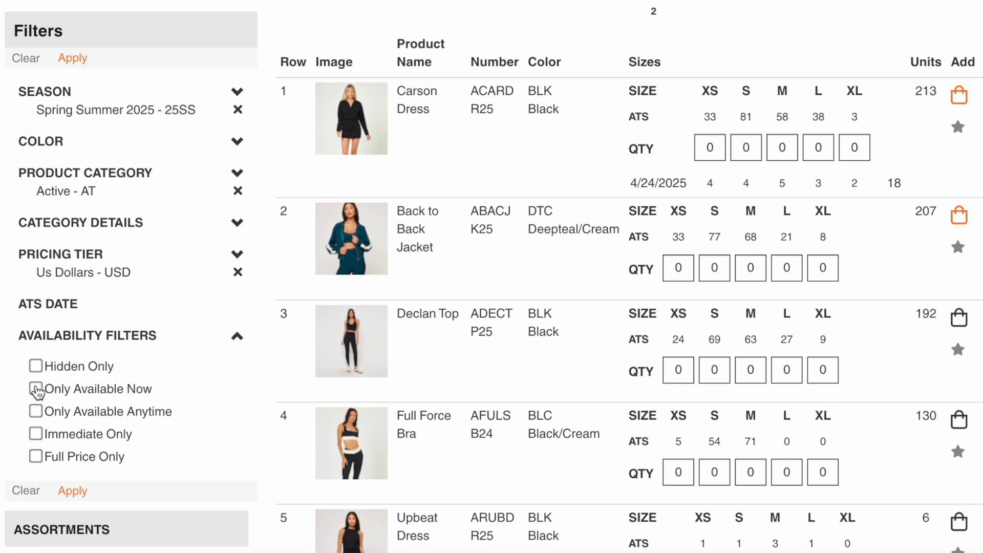
left_click(36, 388)
left_click(72, 59)
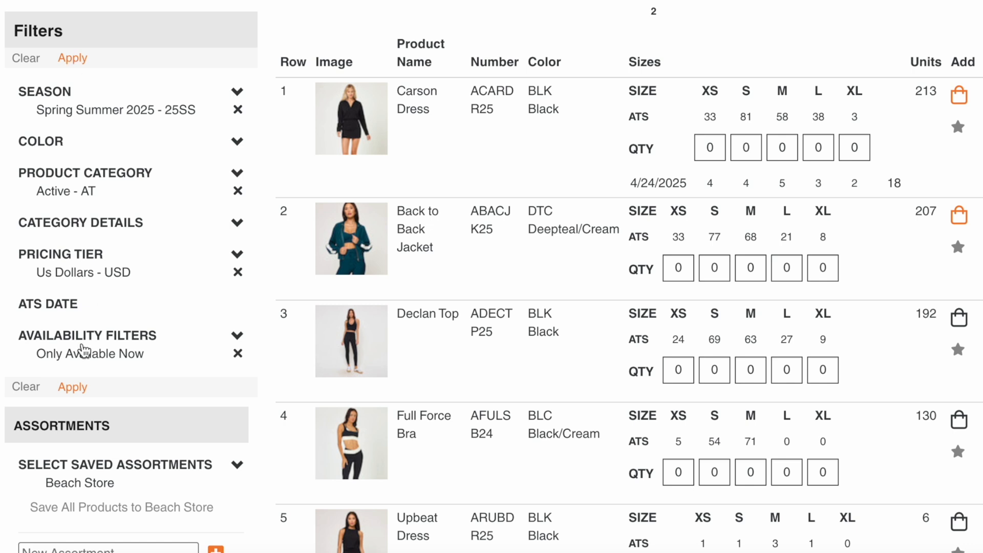
- Add the Immediate Only option to the availability filters and apply it to the product list
scroll(122, 342, "down", 1)
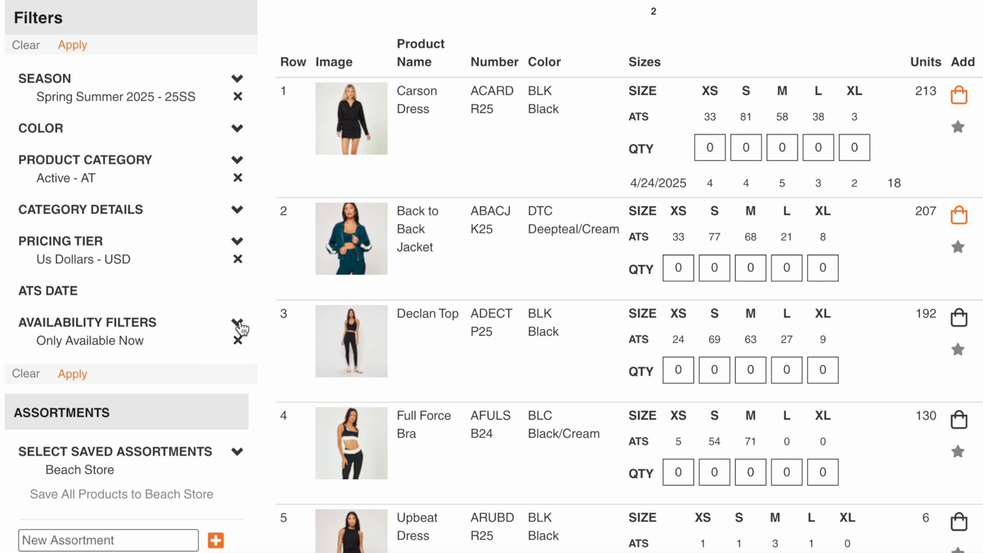
left_click(239, 325)
scroll(164, 386, "down", 2)
scroll(164, 387, "down", 2)
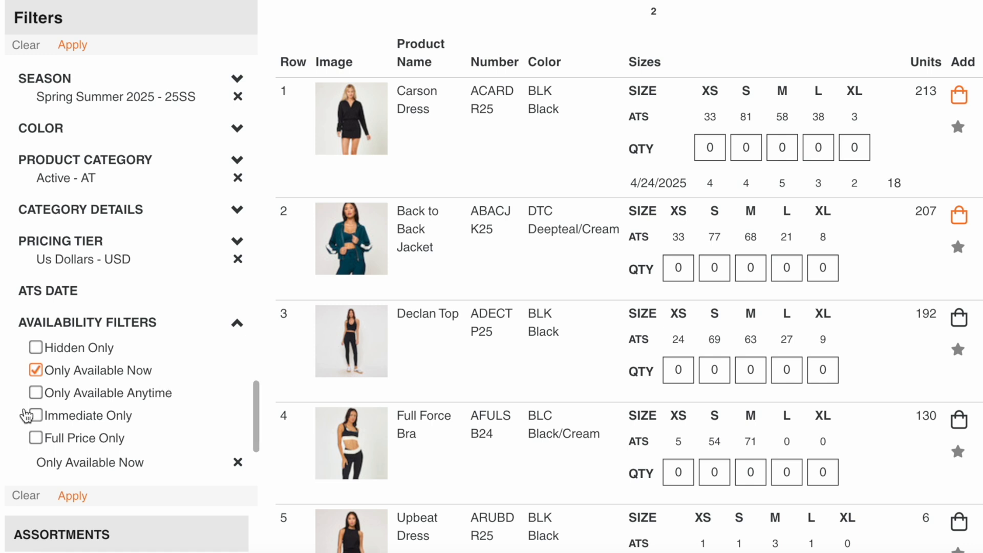
left_click(36, 413)
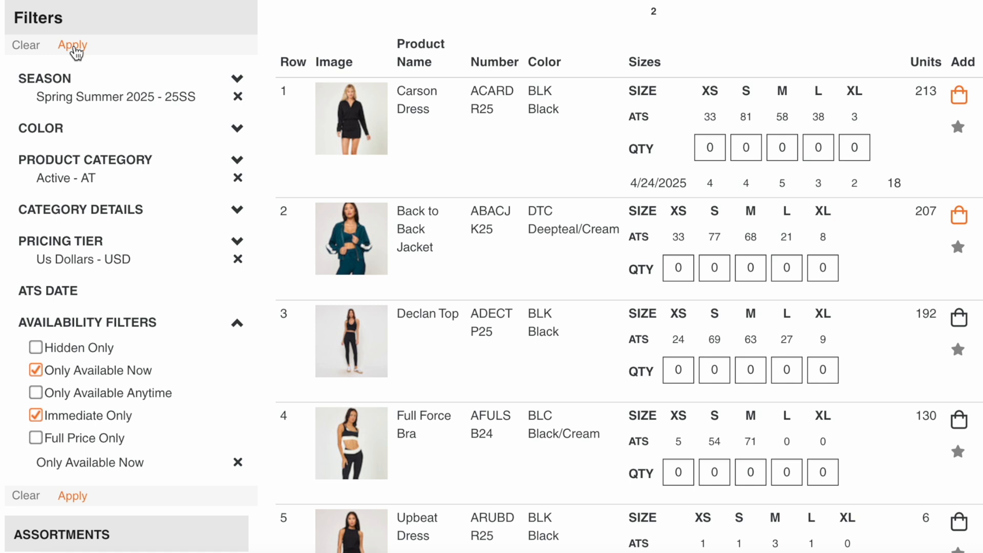
left_click(73, 47)
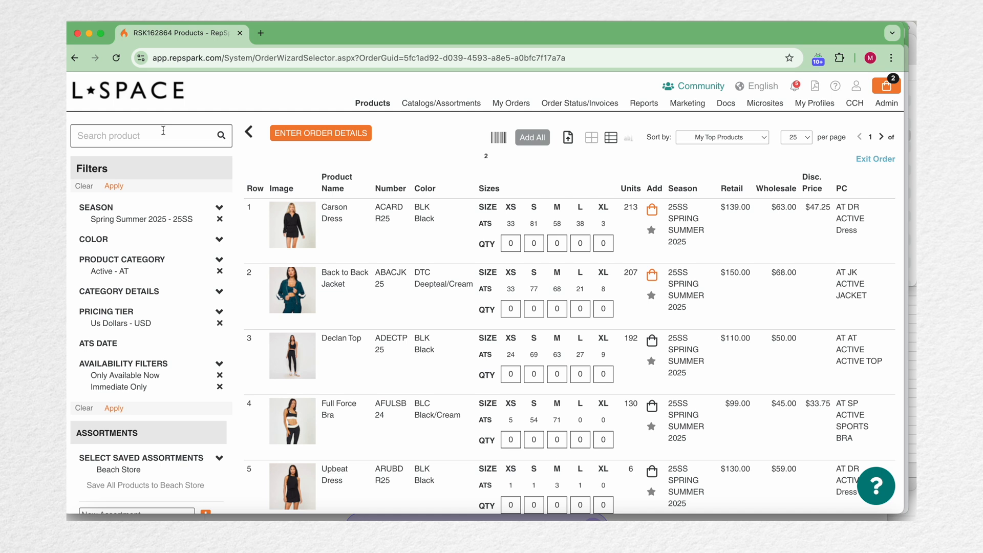
- Search the products for "blk", show the results in grid view and inspect the Carson Dress's discounted wholesale price
type("blk")
key("Return")
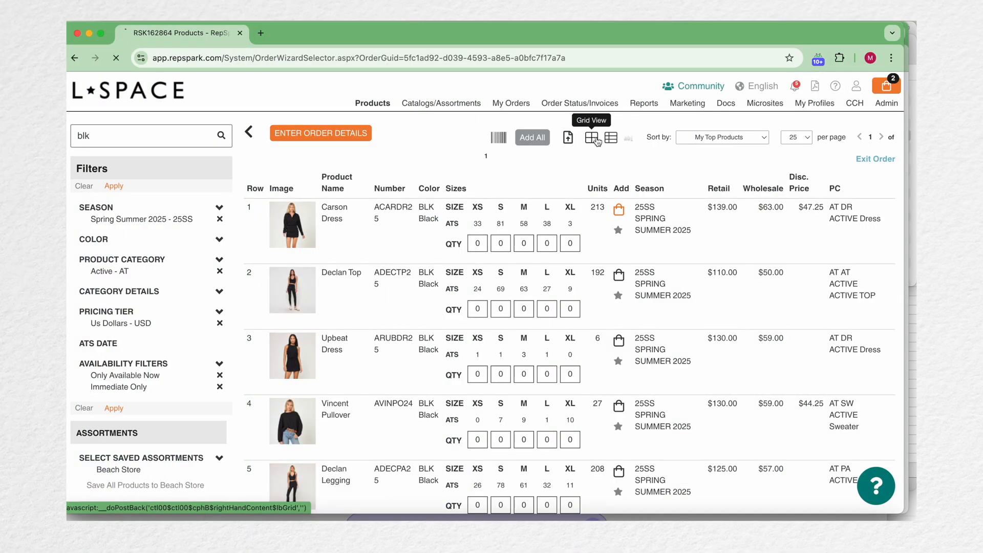
left_click(592, 137)
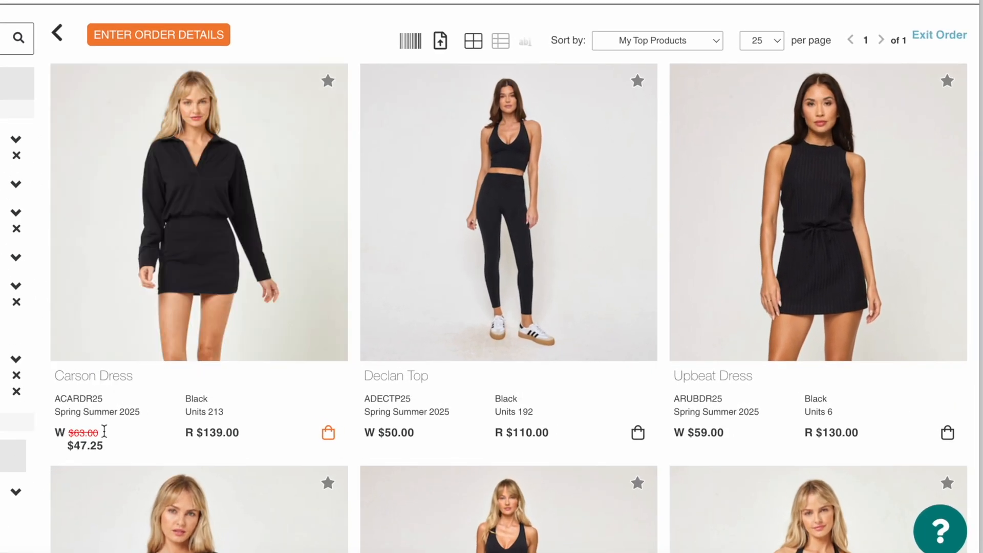
left_click_drag(104, 446, 67, 433)
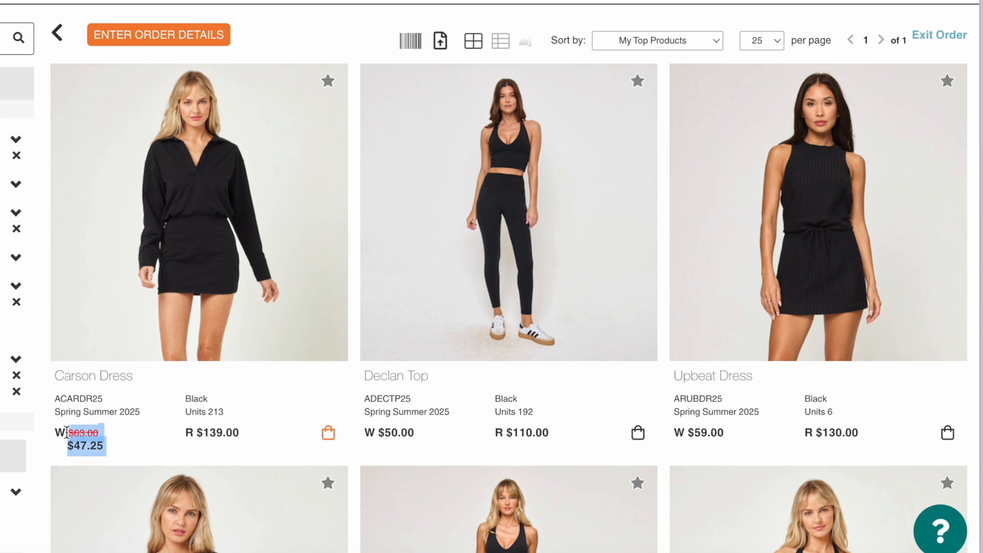
left_click(142, 443)
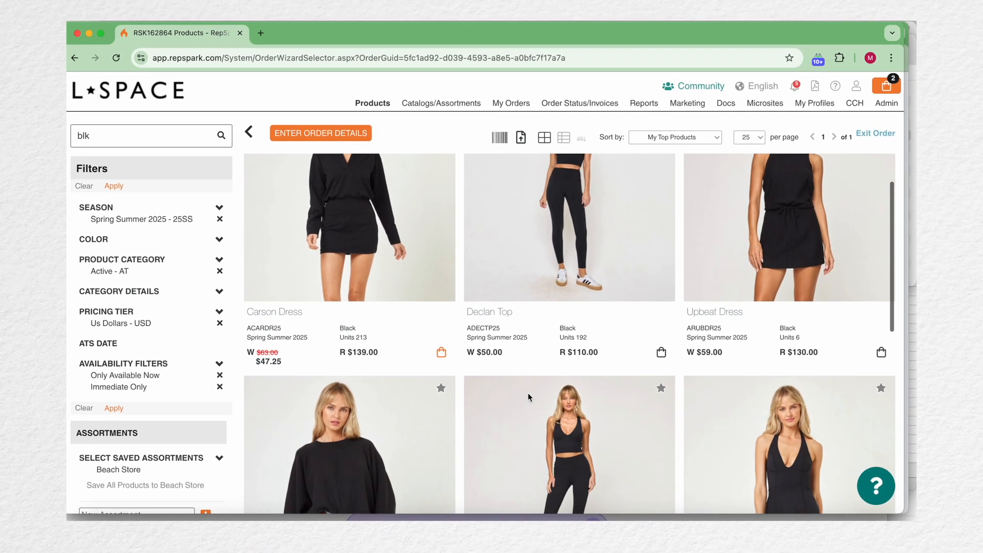
- Add the black Vincent Pullover to the cart with a quantity of 4 in size S, and return to the product grid
scroll(527, 392, "down", 4)
scroll(528, 393, "down", 1)
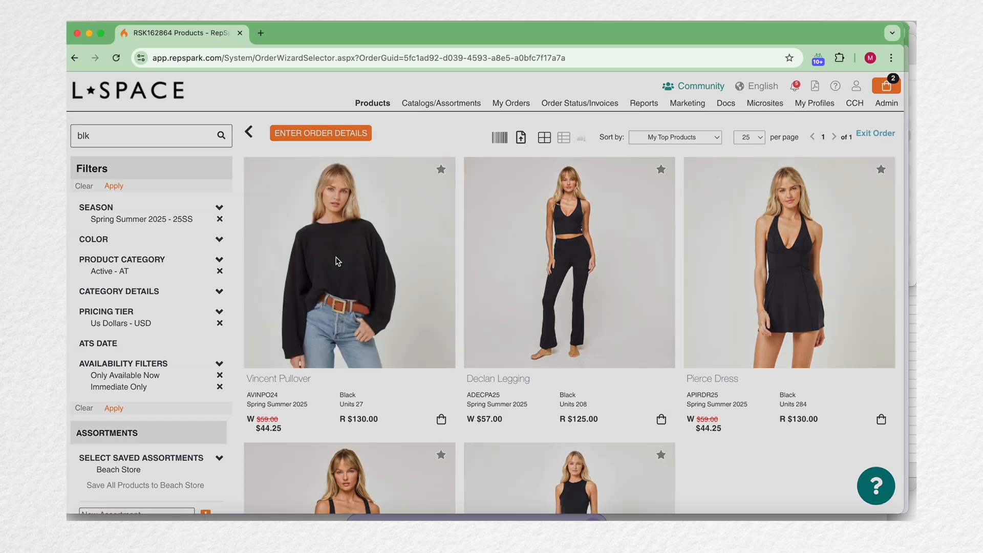
left_click(338, 261)
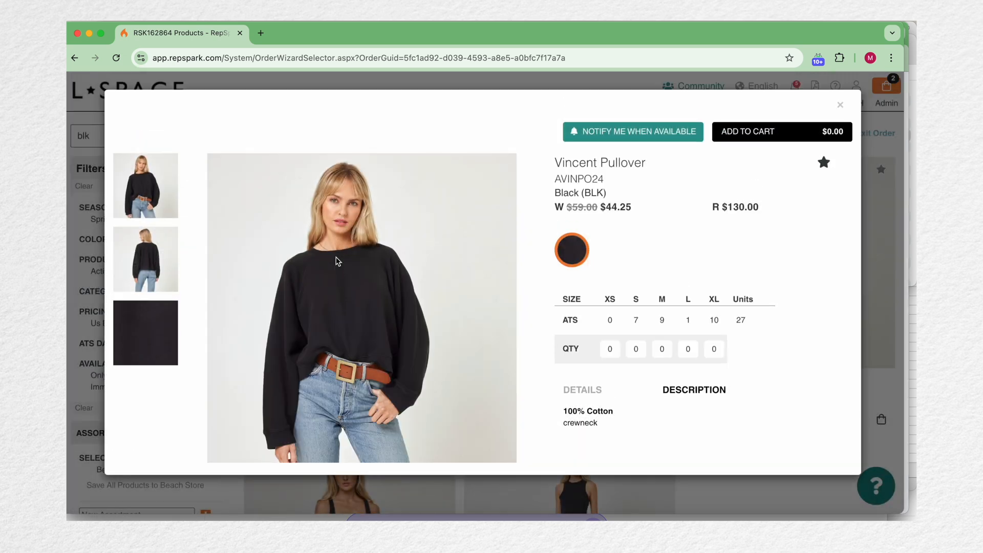
left_click(639, 349)
type("4")
left_click(753, 138)
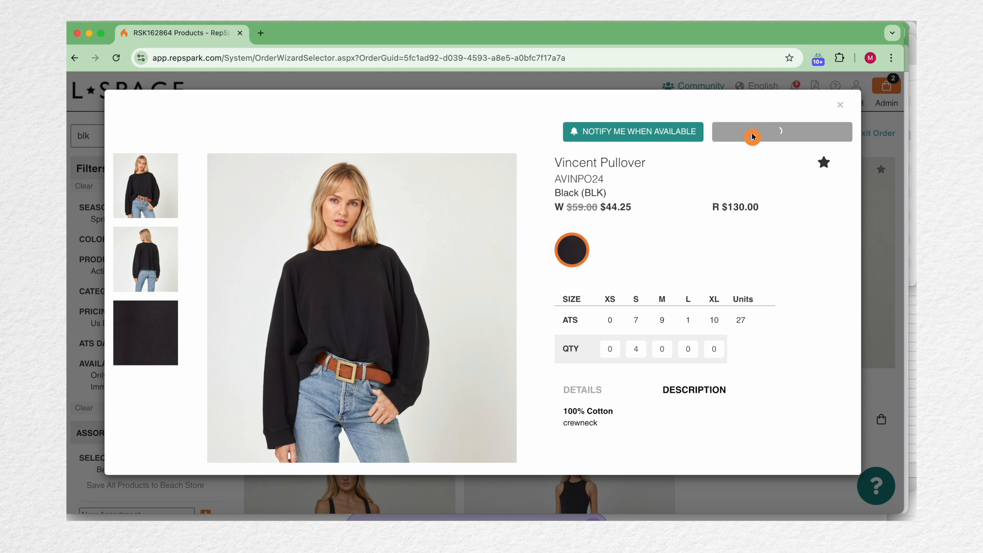
left_click(888, 156)
- Open the details of the black Sawyer Dress and view its product video and fabric swatch
scroll(778, 287, "down", 4)
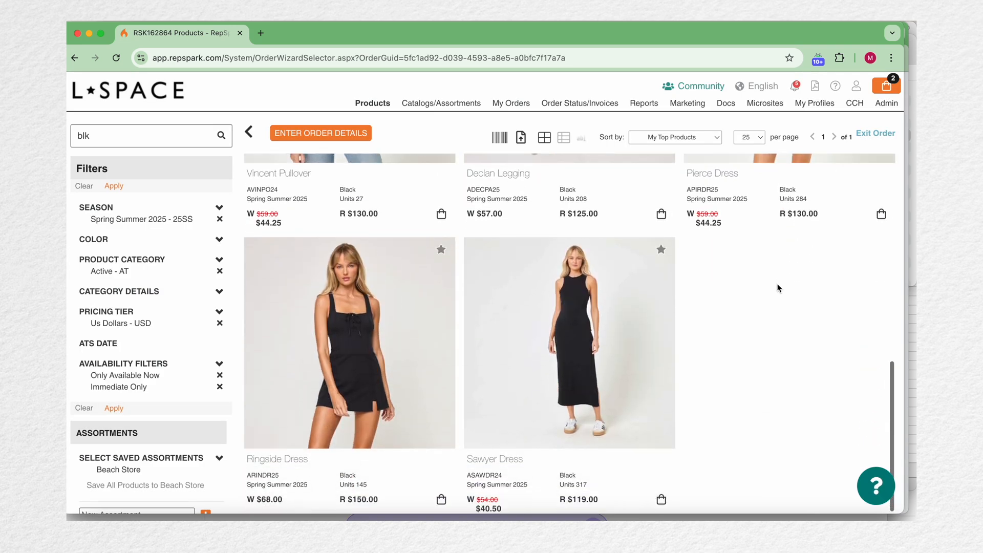
left_click(609, 327)
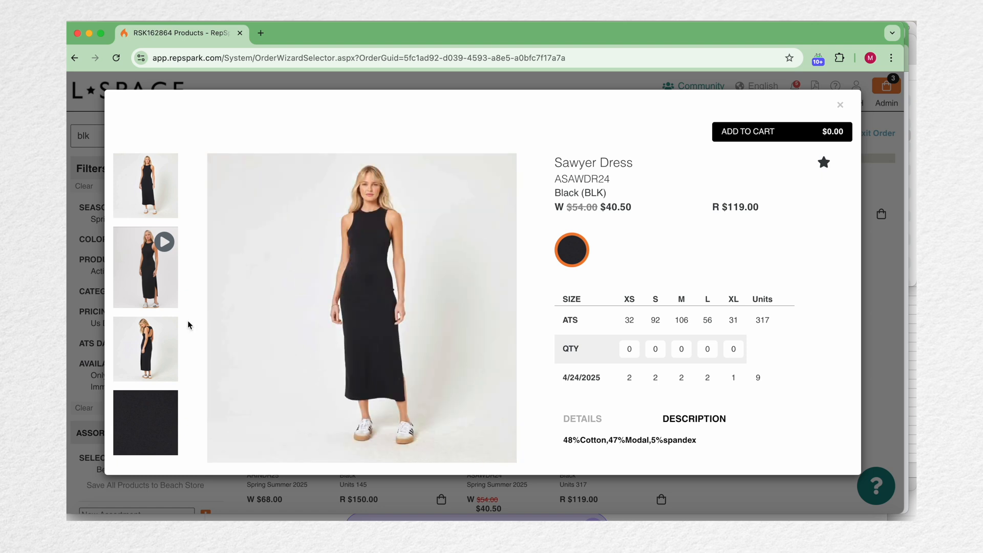
left_click(137, 285)
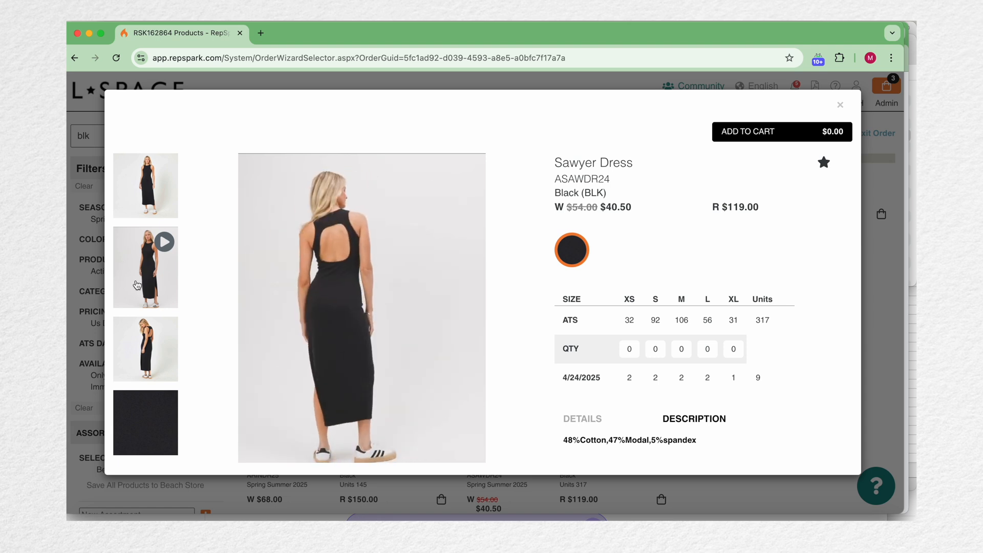
left_click(143, 415)
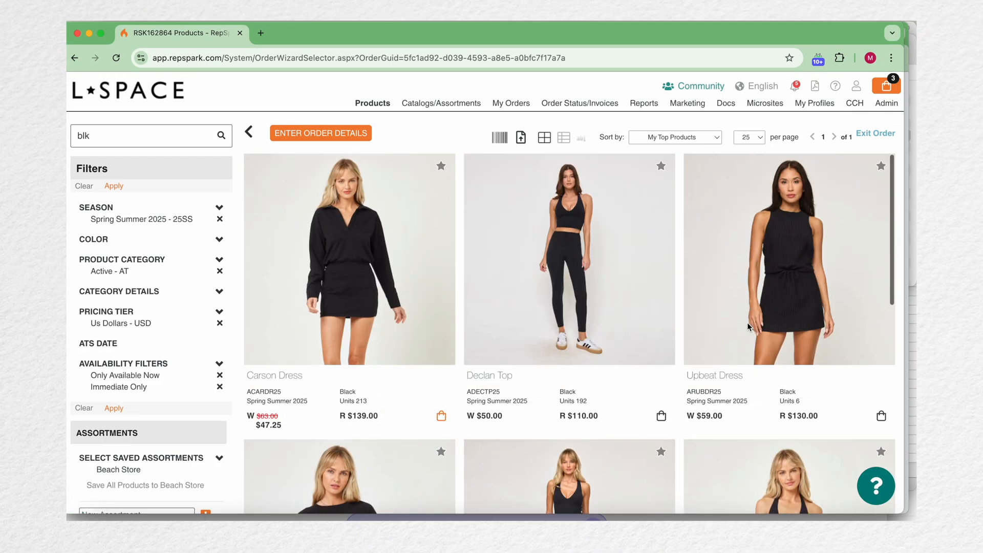
- Open the Upbeat Dress details, switch the color to Mauve and view its fabric swatch
left_click(794, 264)
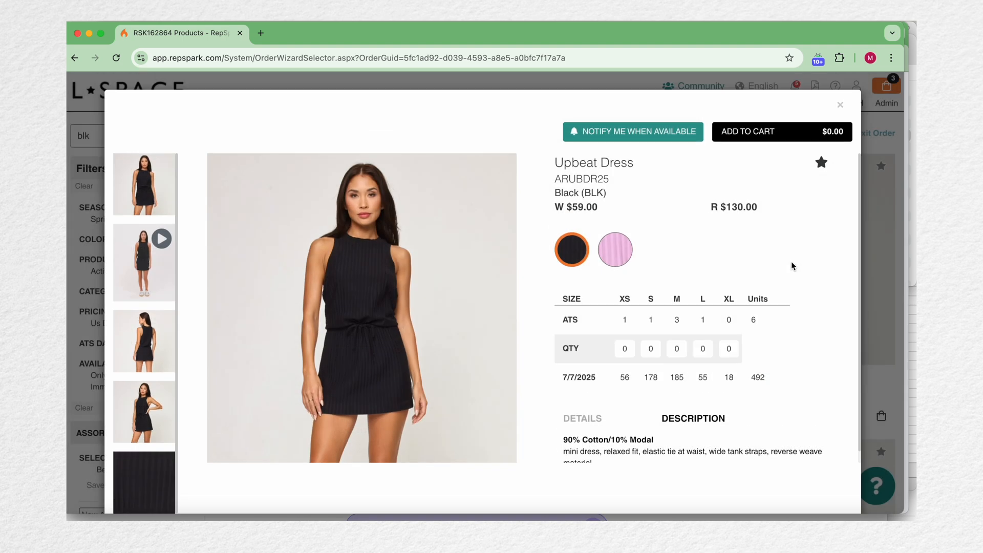
left_click(619, 254)
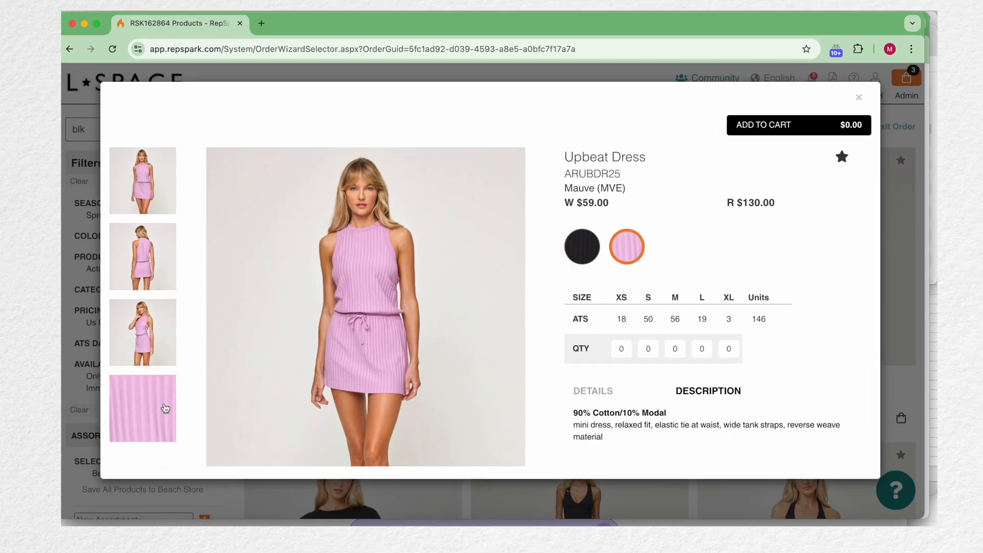
left_click(165, 408)
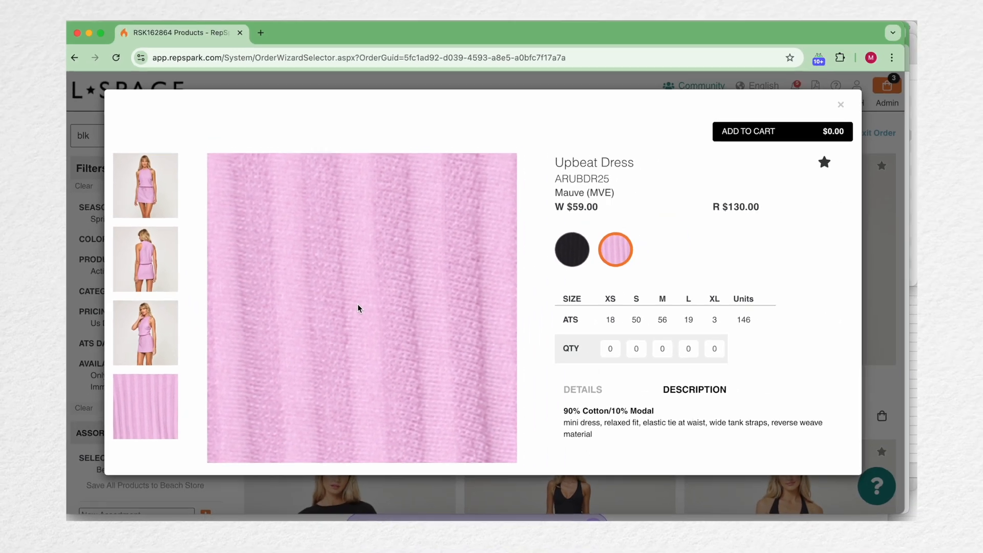
- Add the mauve Upbeat Dress to the cart with quantities of 3 each in XS, S and M, and close its details
left_click(608, 348)
type("3")
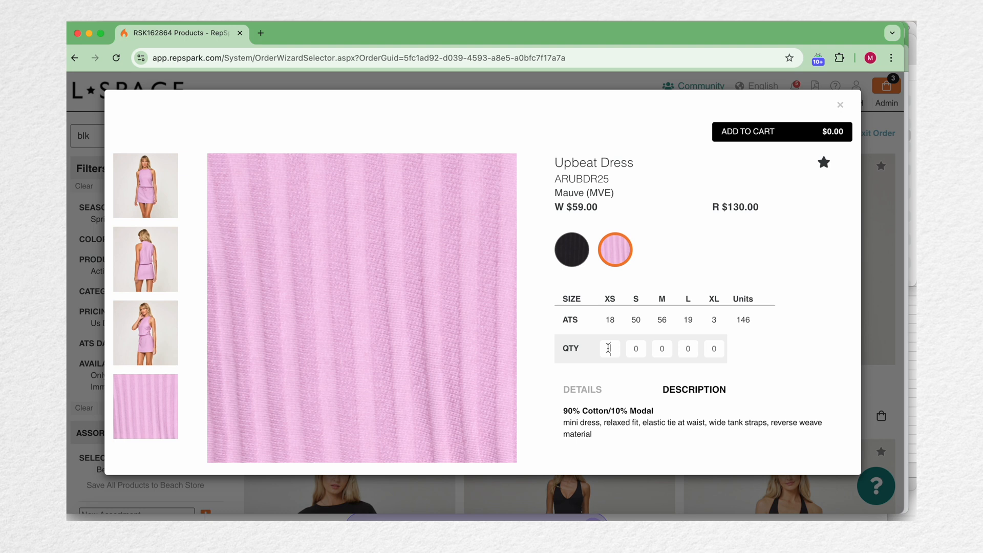
key("Tab")
type("3")
key("Tab")
type("3")
left_click(747, 132)
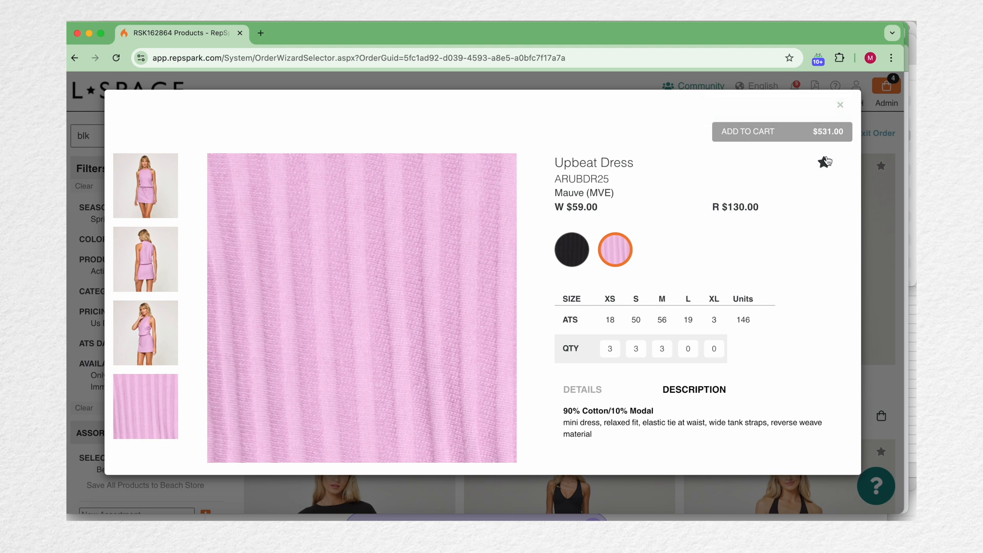
left_click(889, 148)
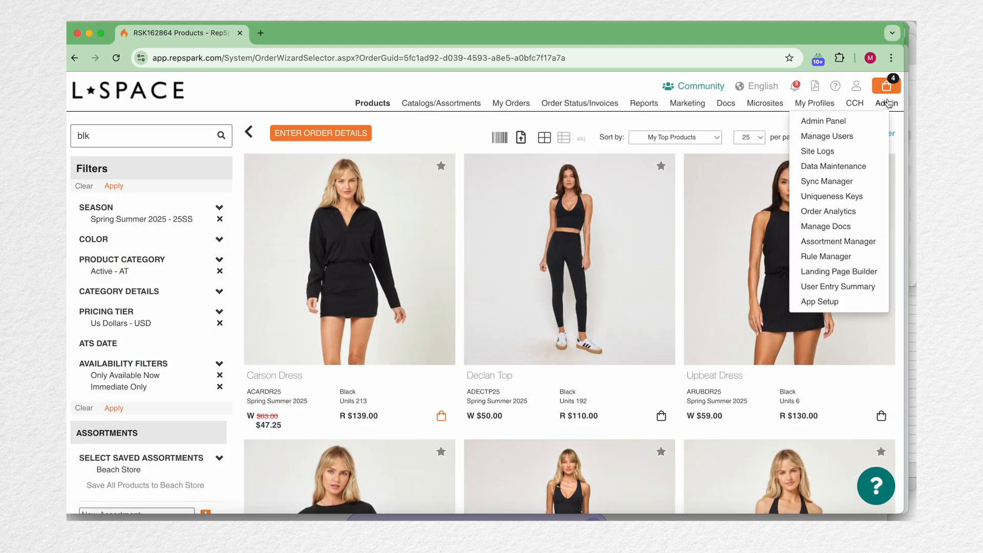
- Open the cart and set the Back to Back Jacket's XL quantity to 1
mouse_move(889, 87)
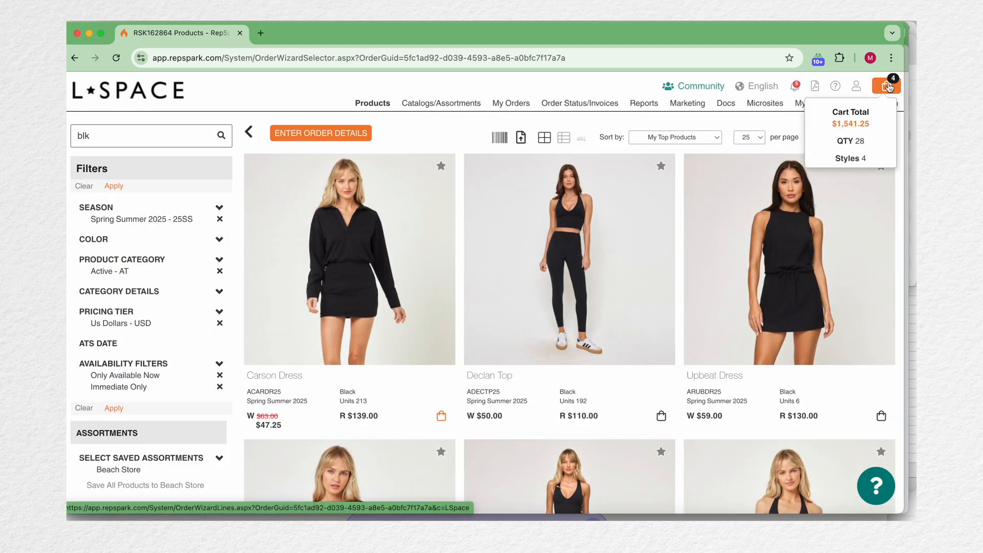
left_click(889, 87)
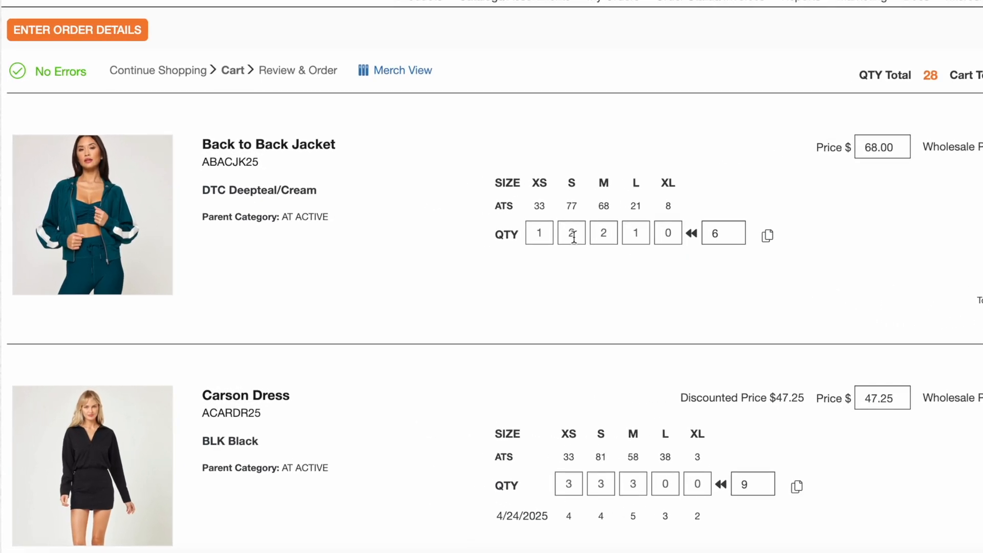
left_click(678, 234)
type("1")
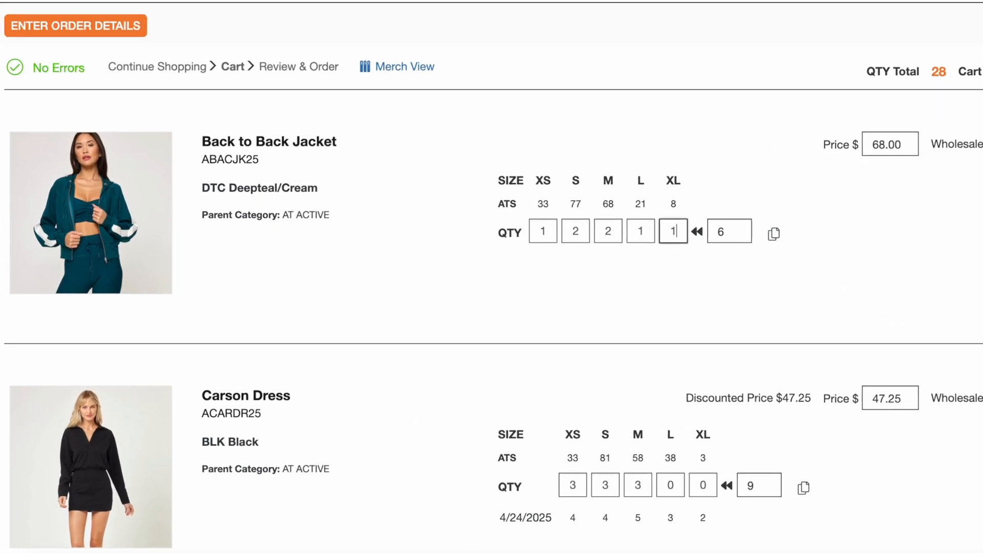
left_click(726, 274)
- Enter a total quantity of 20 for the Back to Back Jacket and distribute it across the sizes
left_click(731, 234)
key("BackSpace")
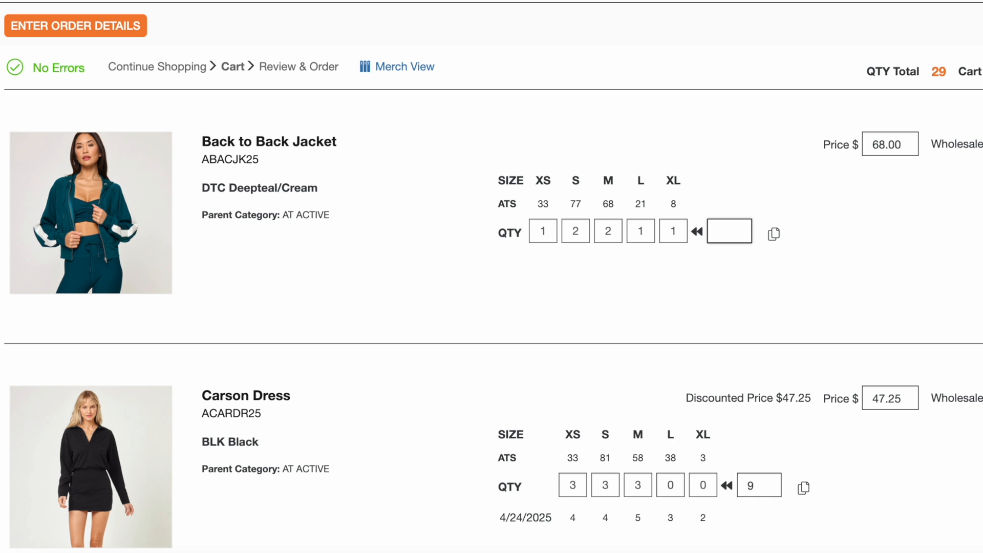
type("20")
left_click(719, 284)
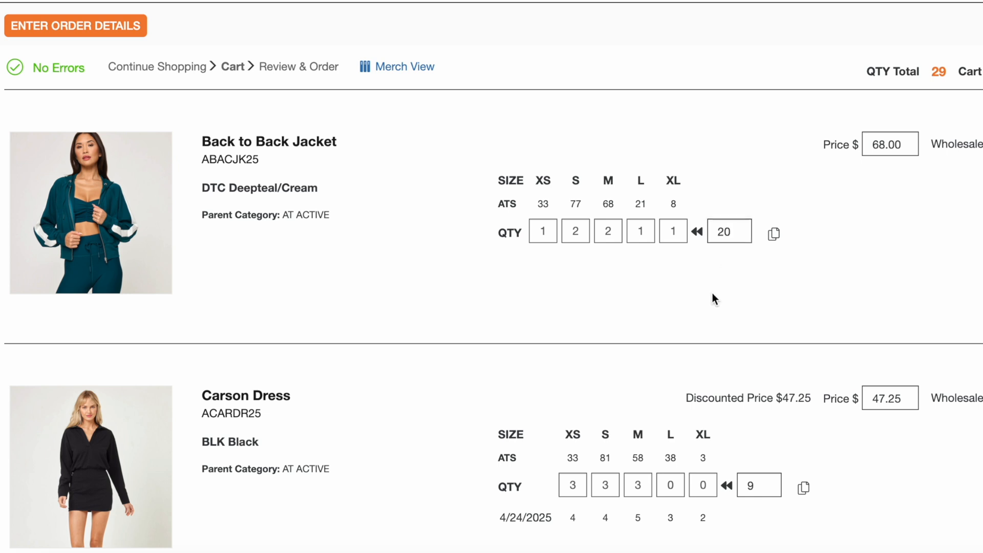
left_click(697, 233)
scroll(680, 308, "down", 2)
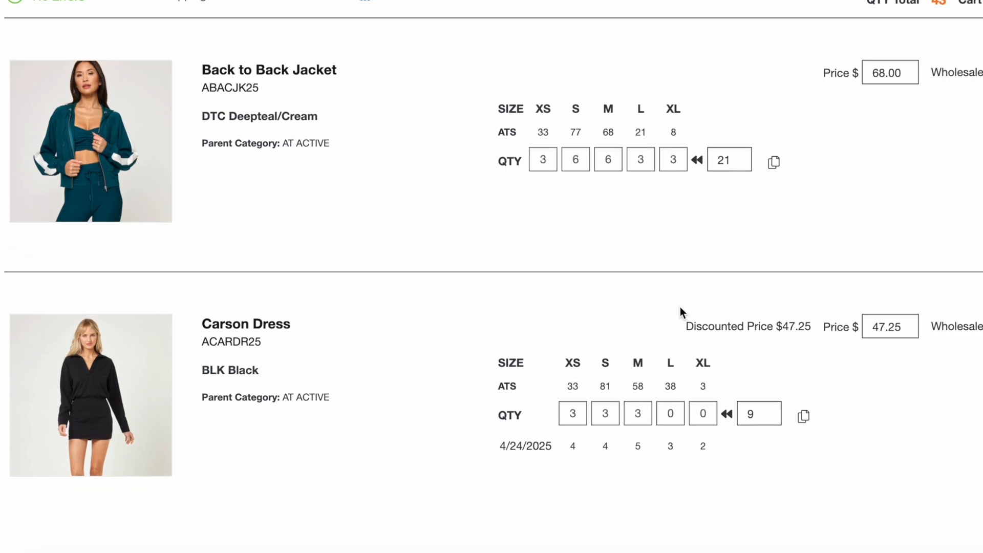
- Copy the Back to Back Jacket's size quantities to the Carson Dress and Vincent Pullover, and close the paste options
left_click(774, 163)
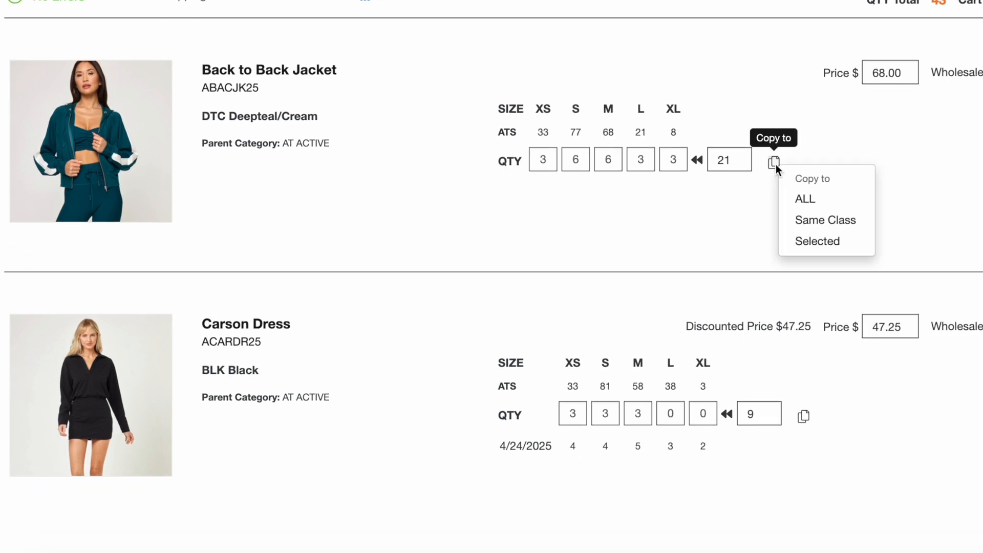
left_click(808, 201)
left_click(820, 221)
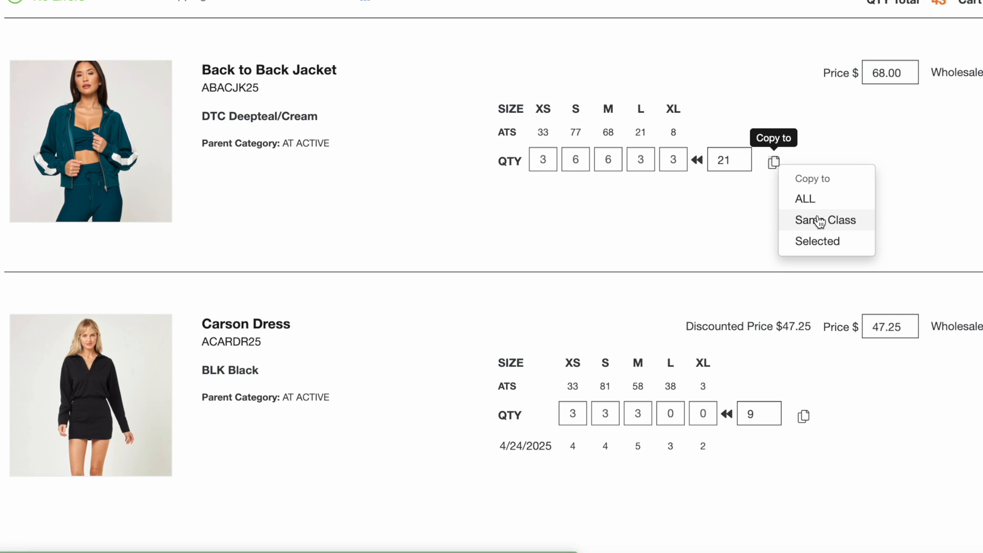
left_click(816, 242)
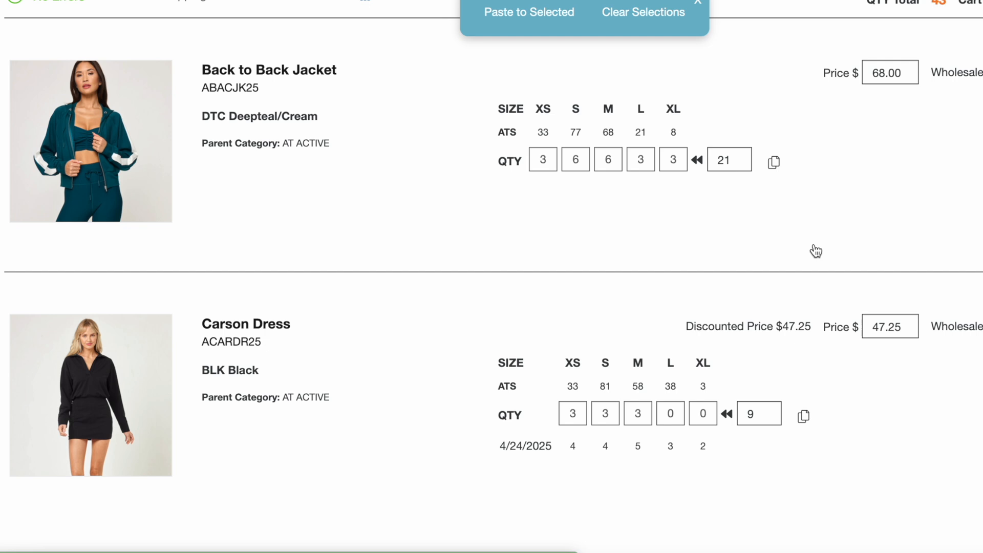
left_click(622, 330)
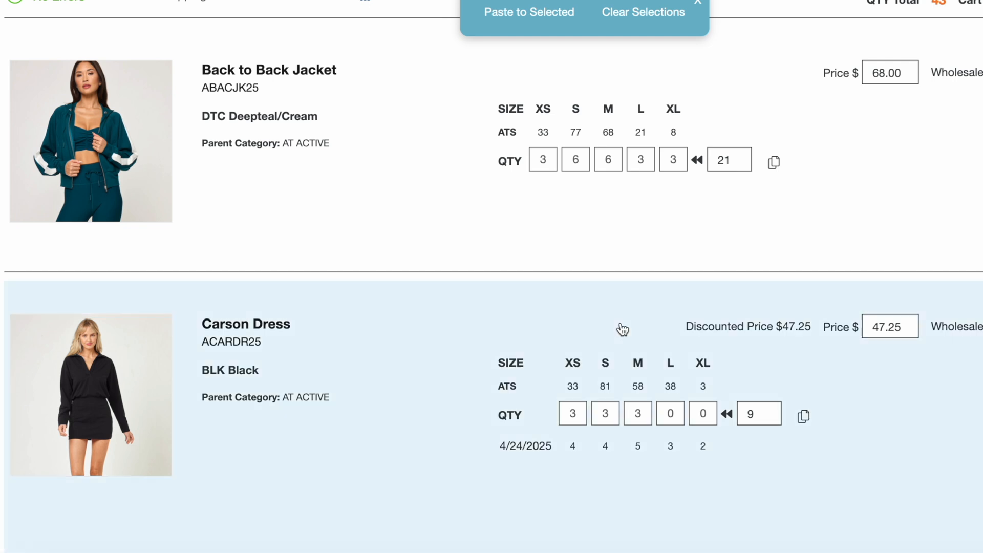
scroll(621, 329, "down", 3)
left_click(598, 423)
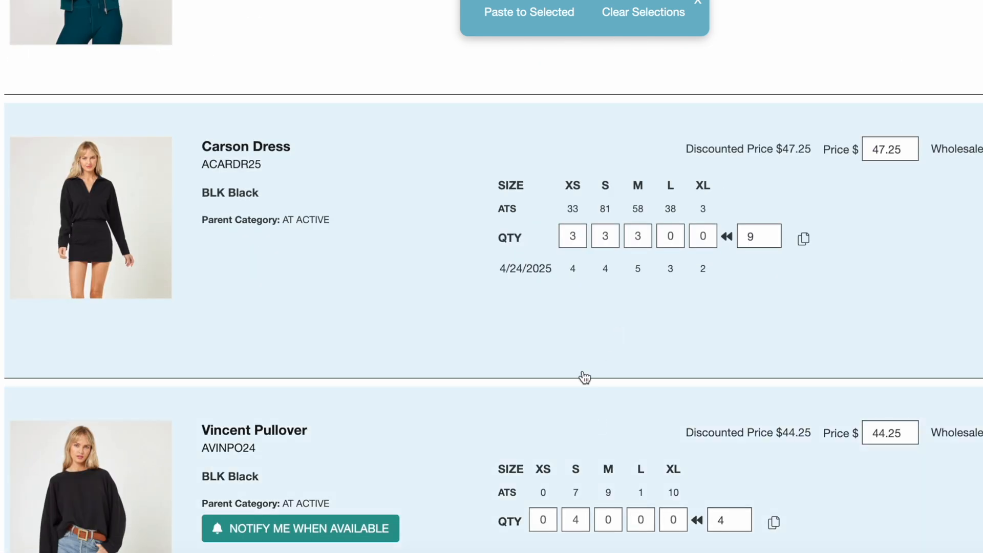
left_click(533, 12)
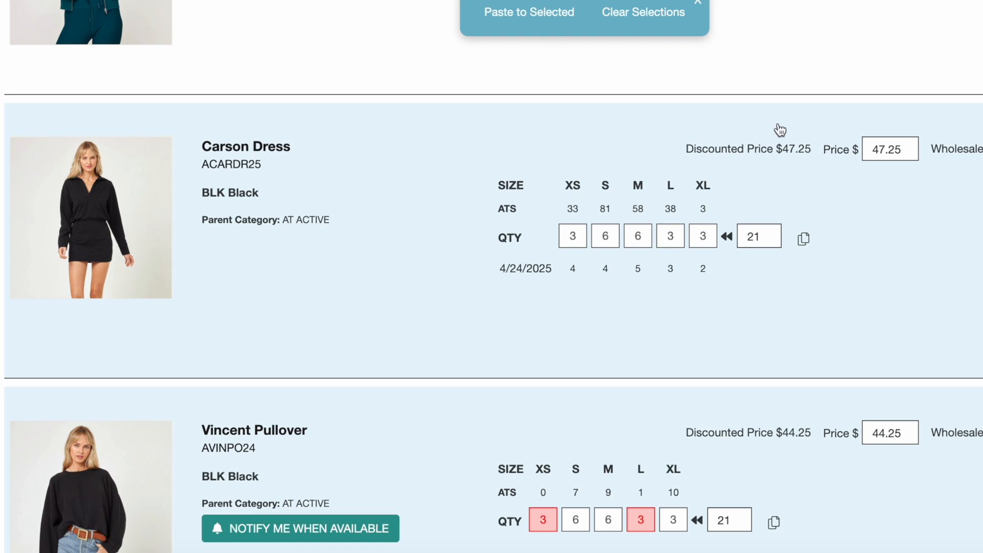
left_click(699, 4)
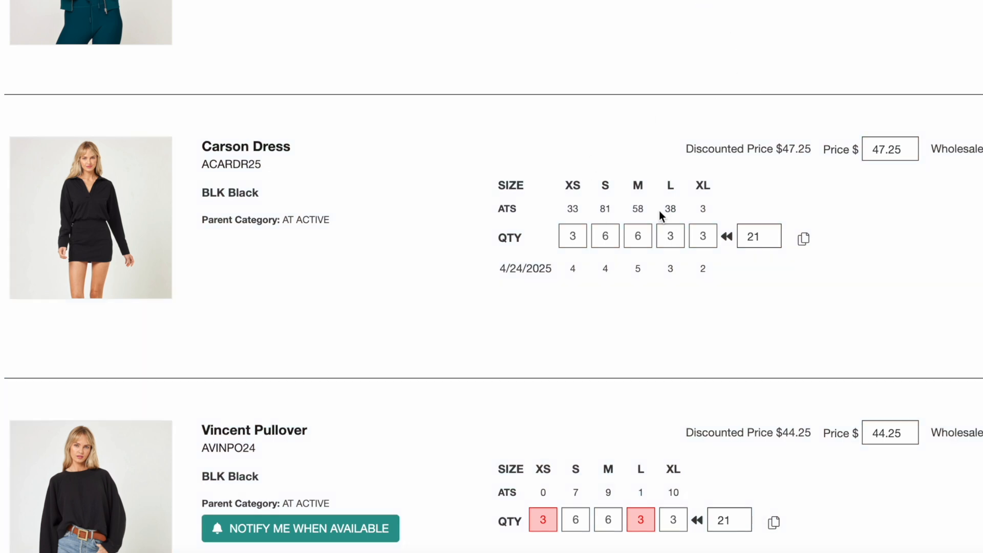
- Enter a total quantity of 40 for the Carson Dress and distribute it across the sizes
scroll(576, 27, "up", 1)
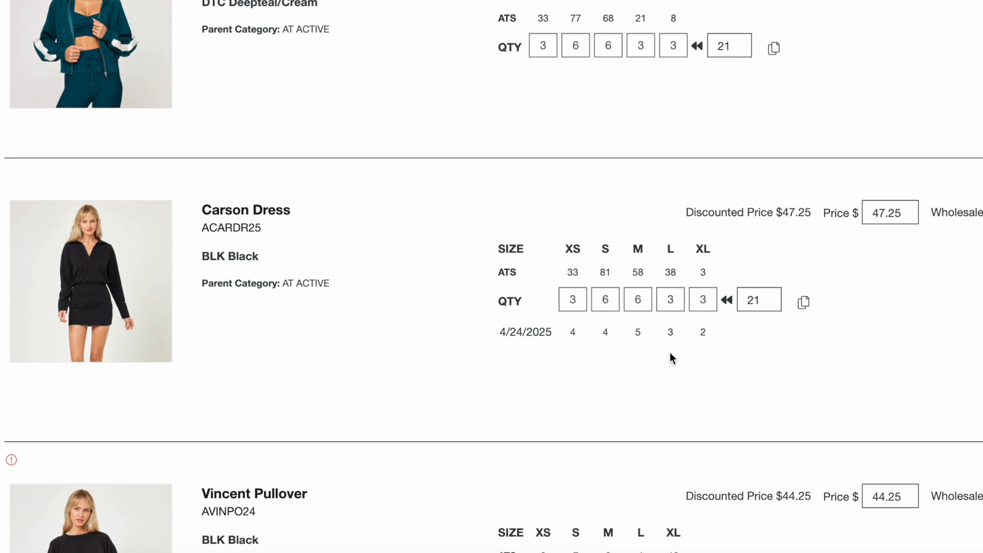
scroll(669, 352, "up", 1)
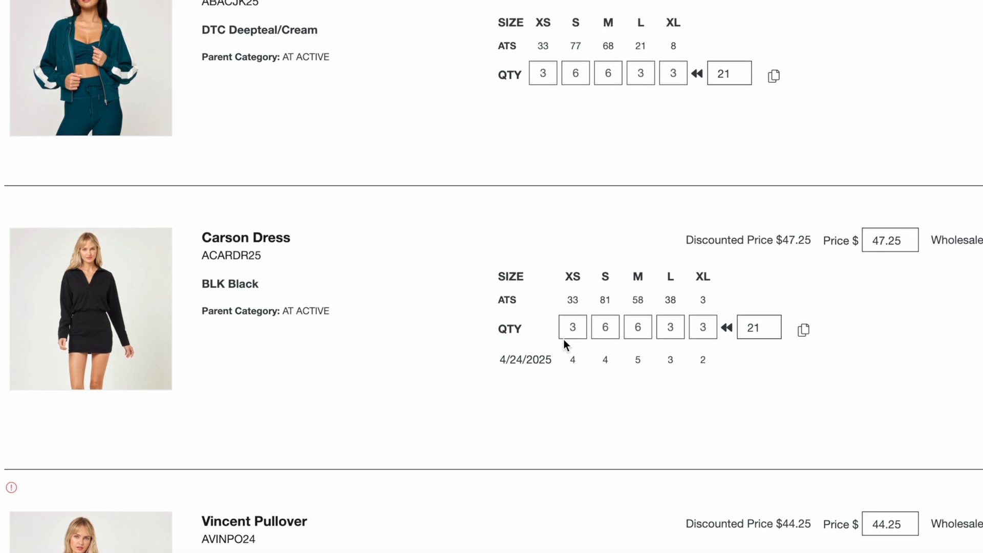
left_click(777, 327)
key("BackSpace")
key("BackSpace")
type("40")
left_click(727, 328)
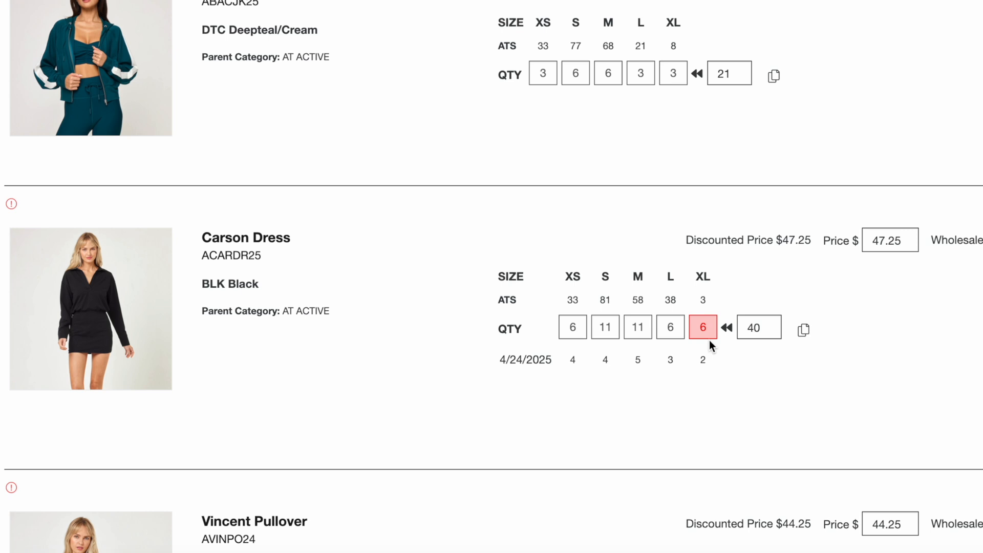
- Set the Carson Dress's XL quantity to 1
double_click(709, 336)
key("BackSpace")
type("1")
left_click(720, 447)
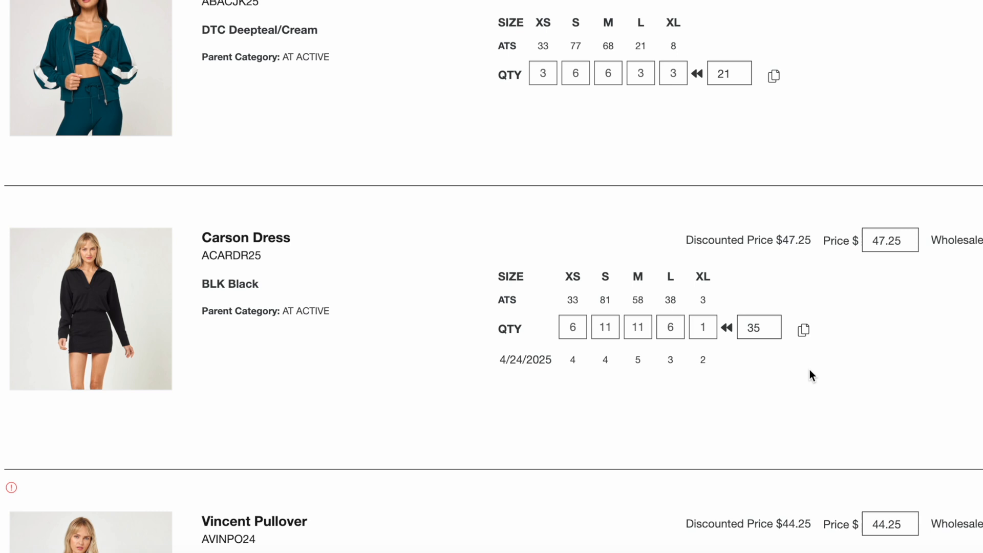
- Try an XL quantity of 4 for the Carson Dress
left_click(706, 326)
key("BackSpace")
type("4")
left_click(712, 379)
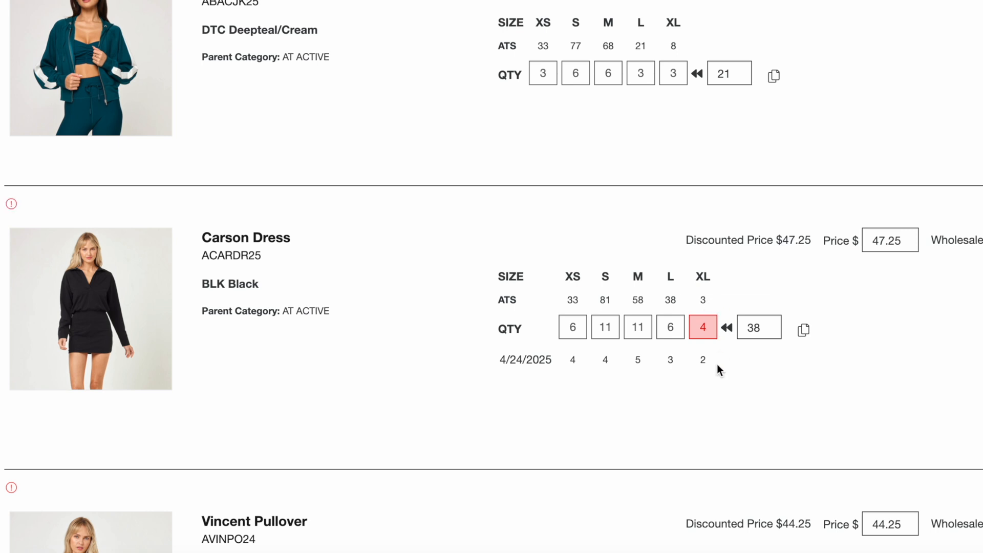
- Change the Carson Dress's XL quantity back to 1
scroll(711, 341, "down", 1)
left_click(712, 323)
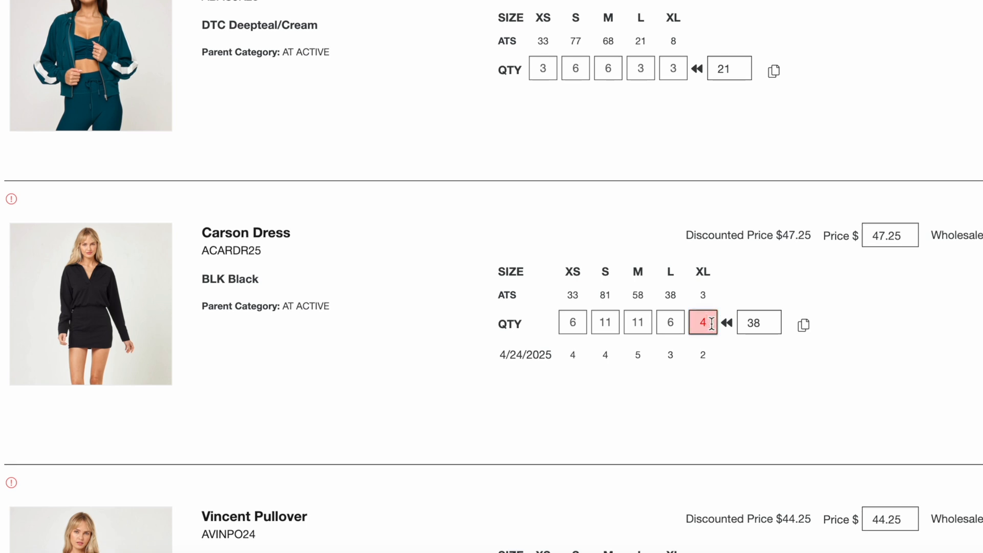
key("BackSpace")
type("1")
left_click(708, 434)
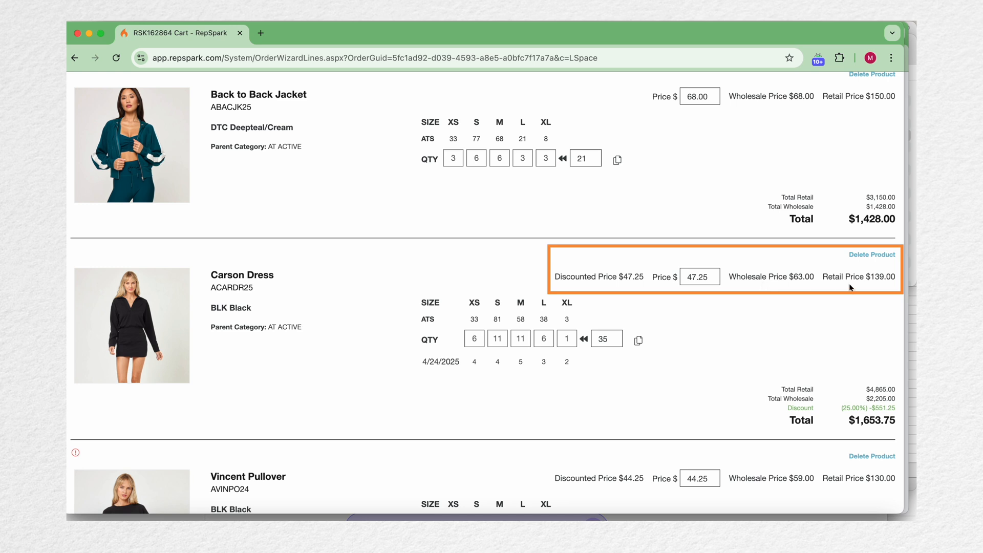
- Examine the remaining cart lines and the Carson Dress's 4/24/2025 availability for each size
scroll(788, 378, "down", 3)
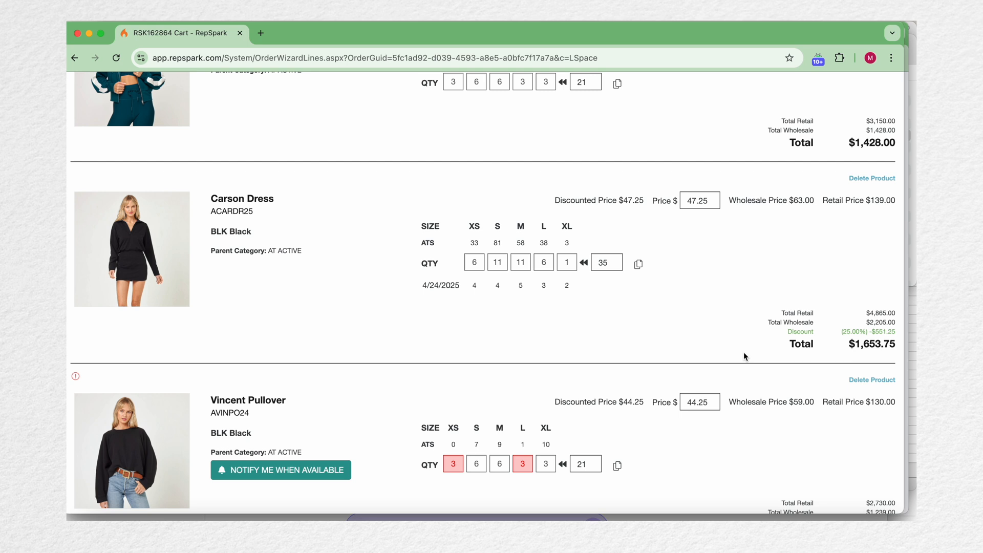
scroll(684, 435, "down", 8)
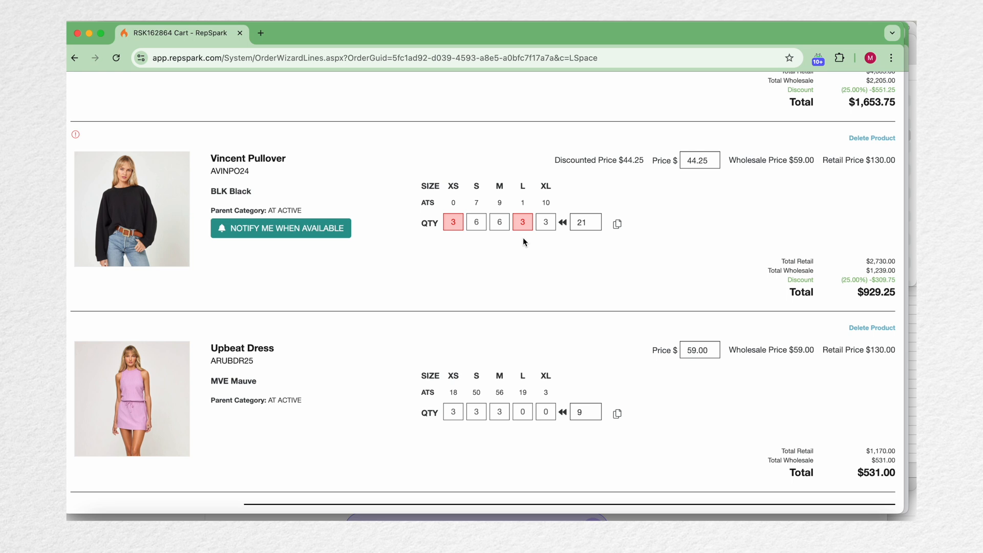
scroll(502, 264, "up", 3)
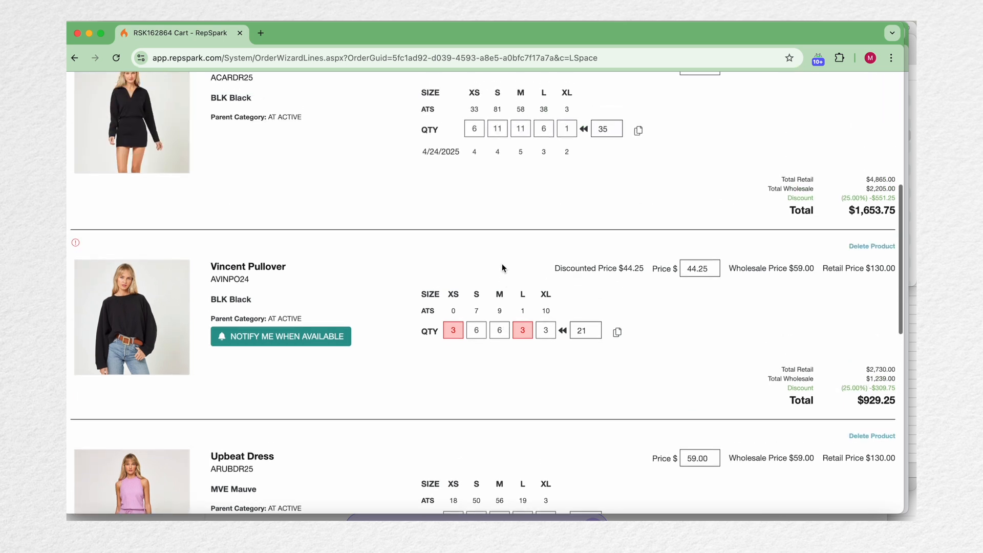
left_click_drag(421, 152, 567, 162)
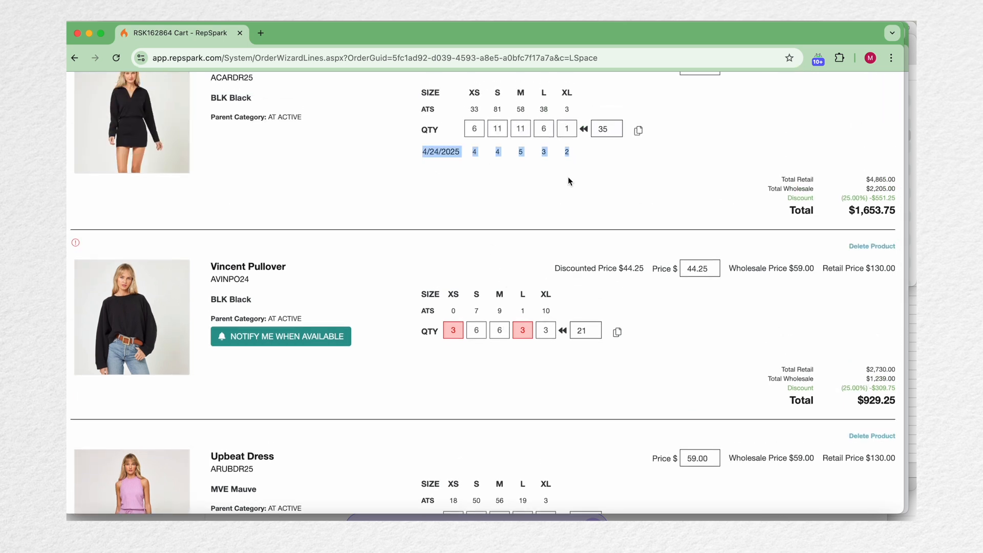
left_click(568, 181)
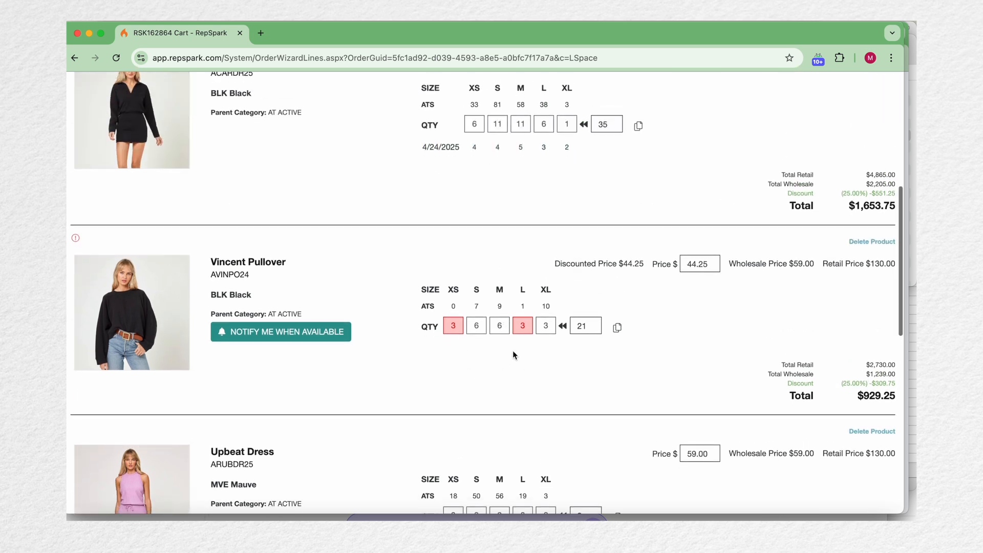
- Request a back-in-stock alert for the Vincent Pullover in size XS with a quantity of 2
scroll(513, 353, "down", 2)
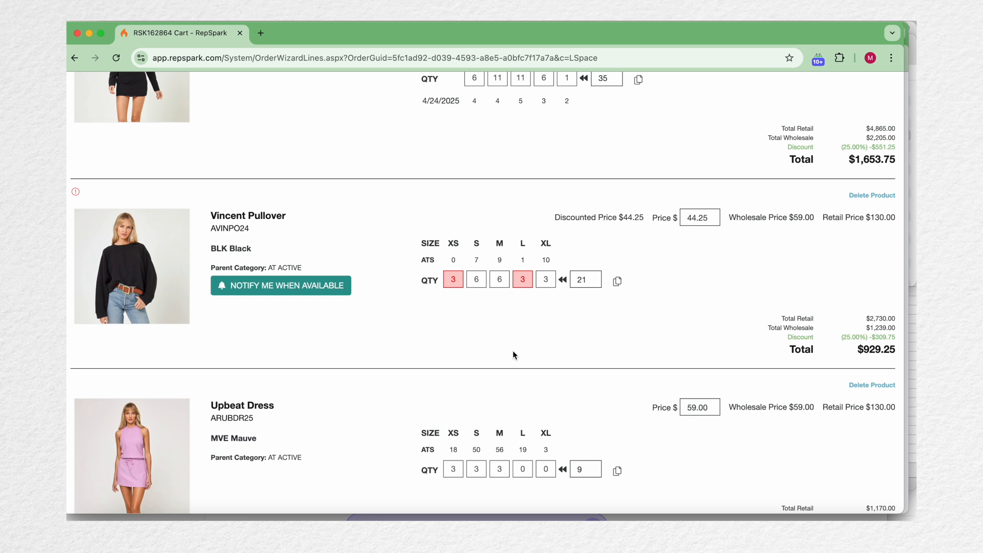
left_click(323, 288)
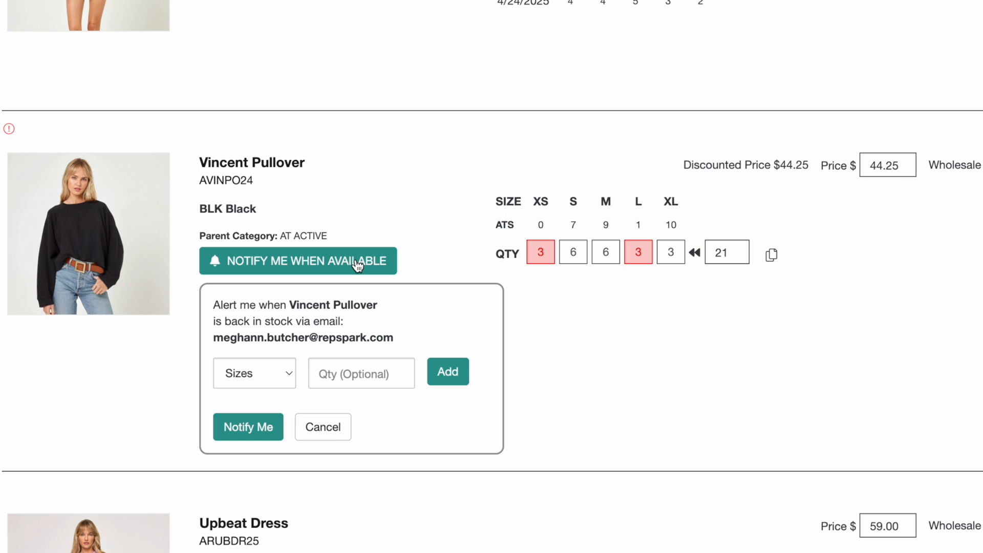
left_click(289, 373)
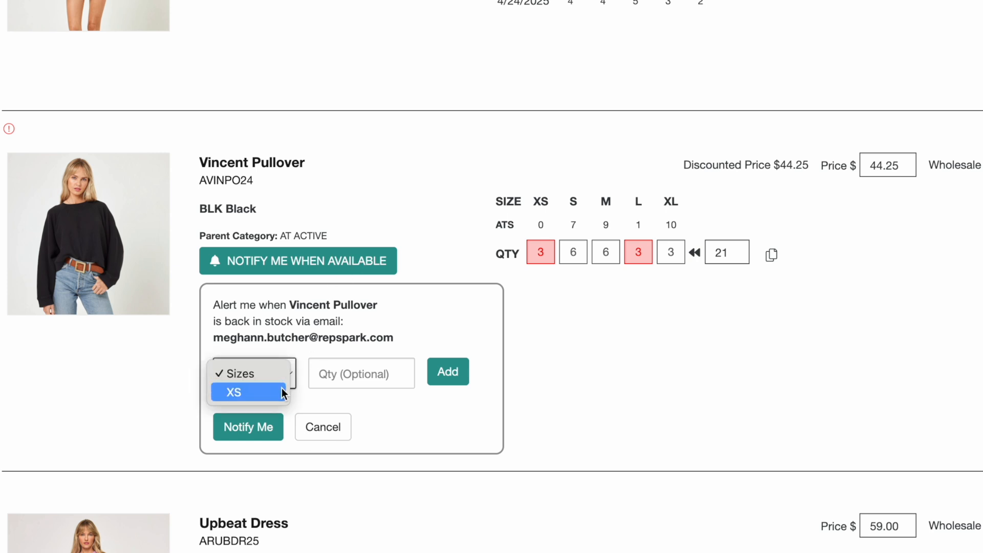
left_click(283, 393)
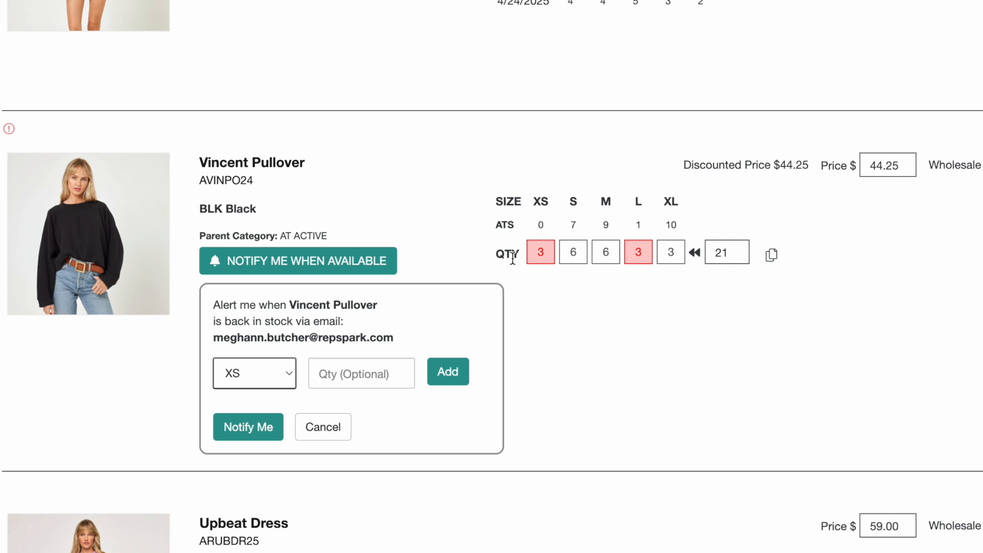
left_click(357, 373)
type("2")
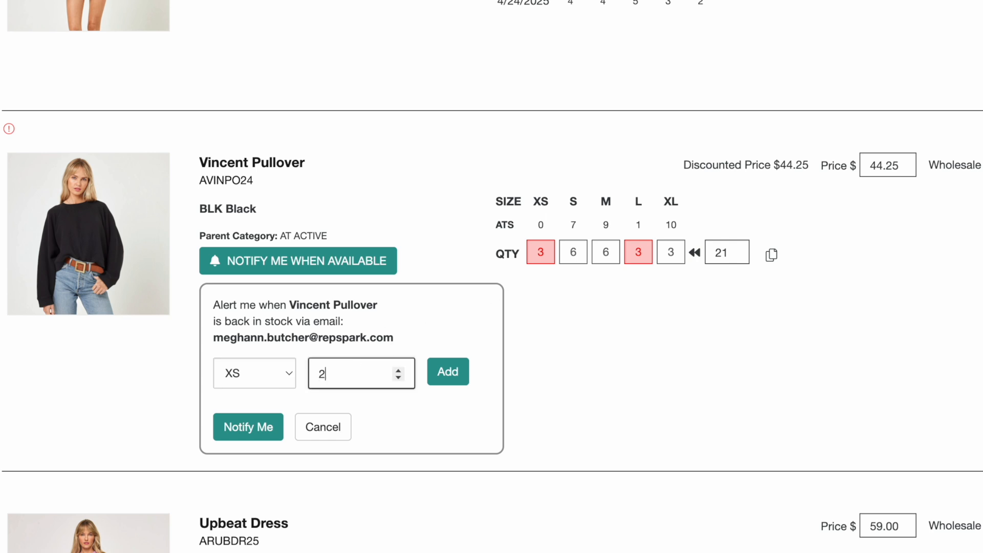
left_click(453, 382)
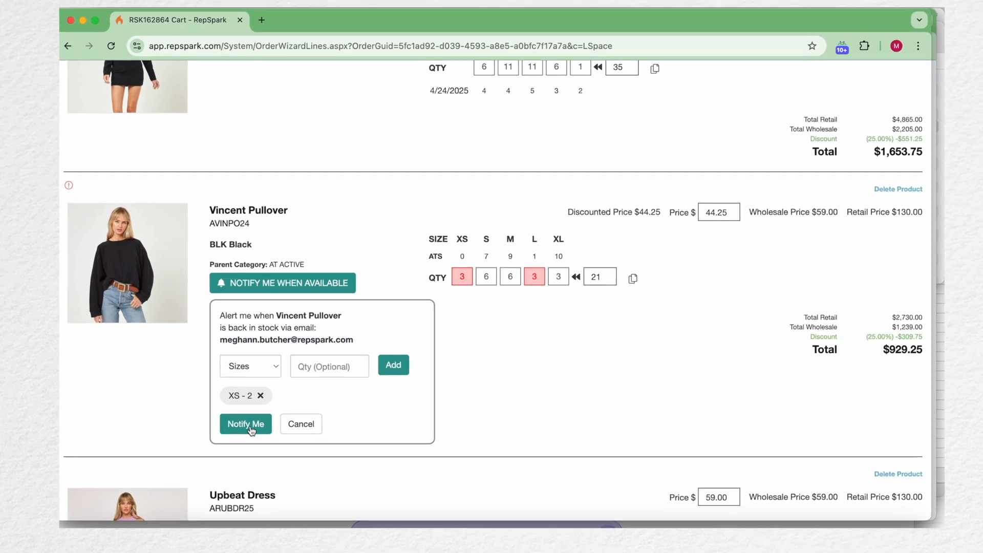
left_click(248, 451)
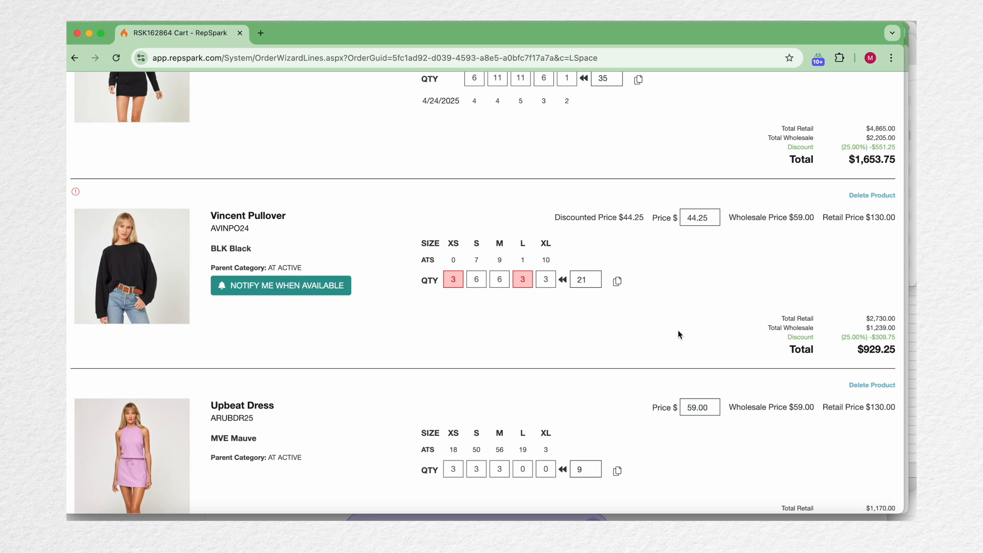
- Set the Vincent Pullover's XS and L quantities to 0
left_click(461, 275)
key("BackSpace")
type("0")
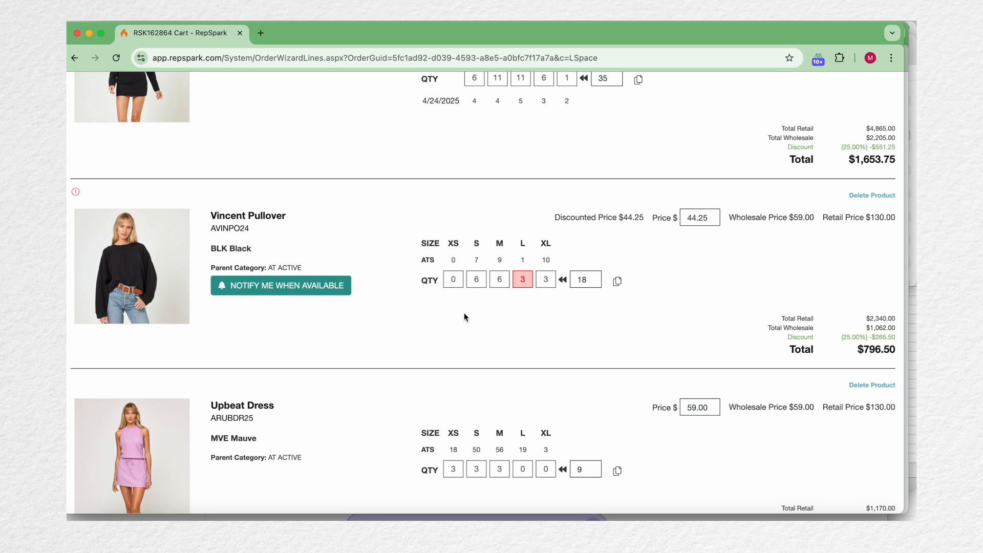
left_click(529, 280)
key("BackSpace")
type("0")
left_click(560, 327)
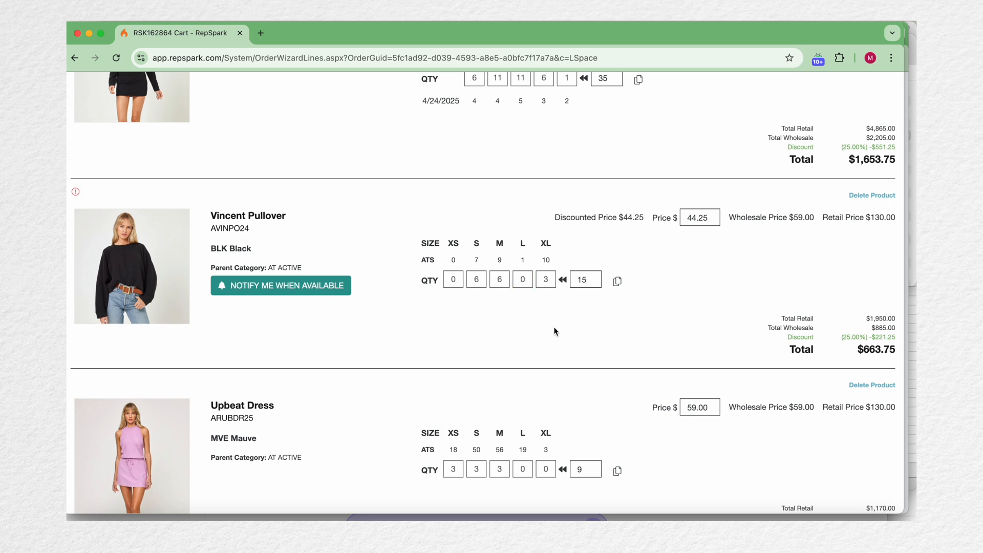
- Delete the mauve Upbeat Dress from the cart and confirm the deletion
scroll(632, 308, "down", 5)
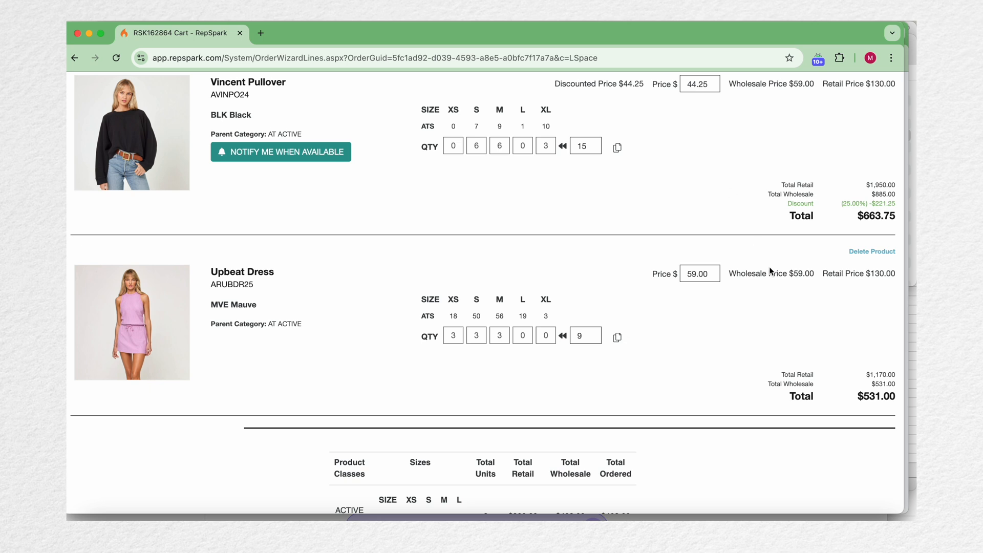
left_click(862, 252)
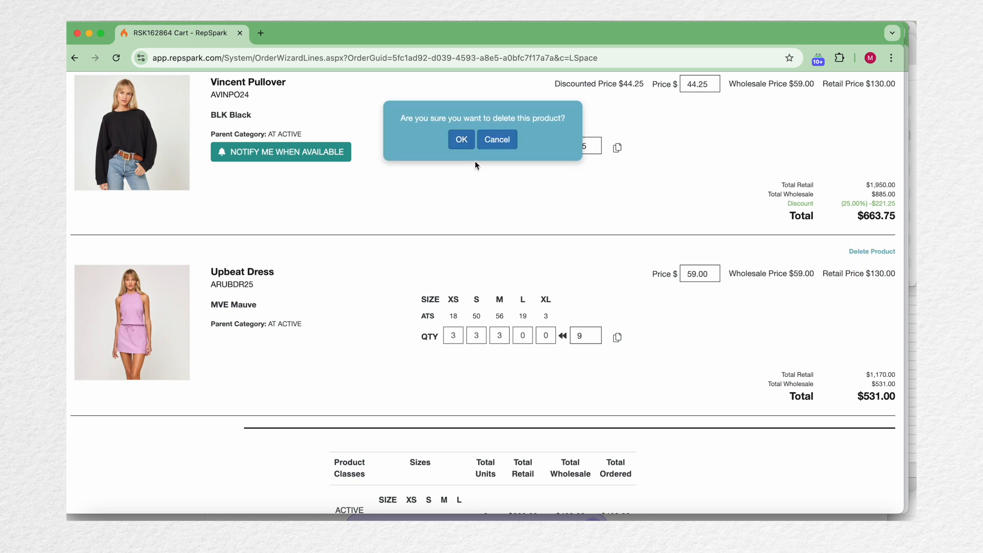
left_click(458, 141)
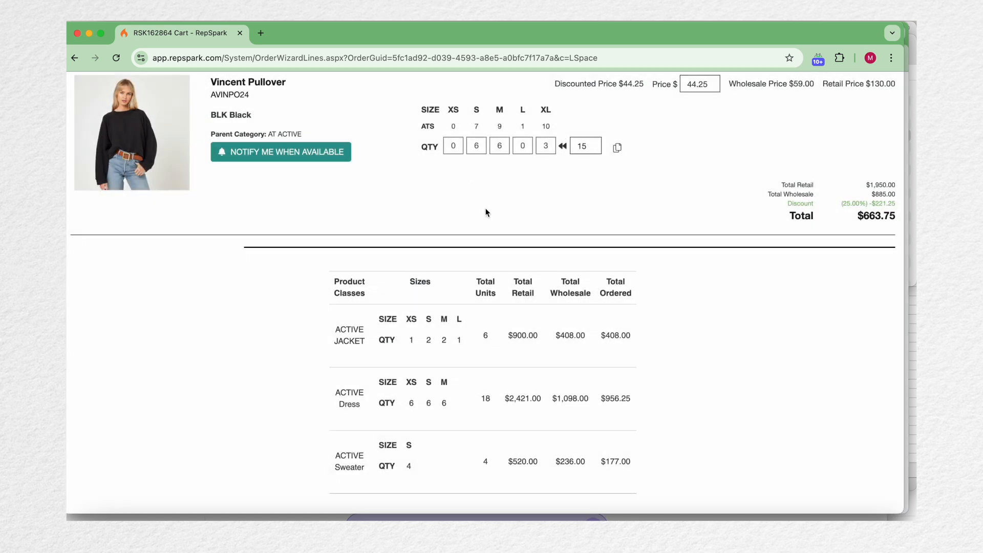
- Proceed to the order review and check the customer information, order details, dates and product lines
scroll(486, 212, "down", 3)
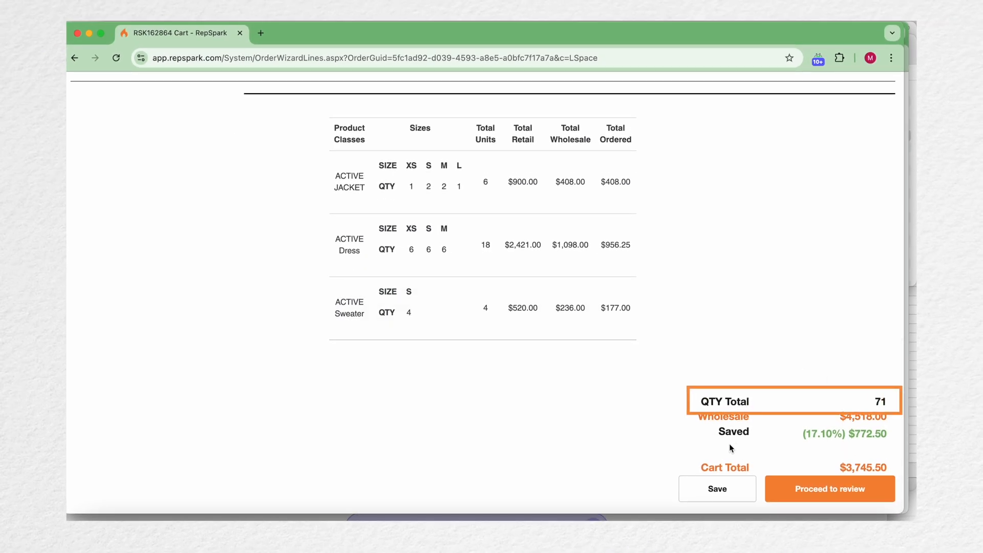
left_click(818, 491)
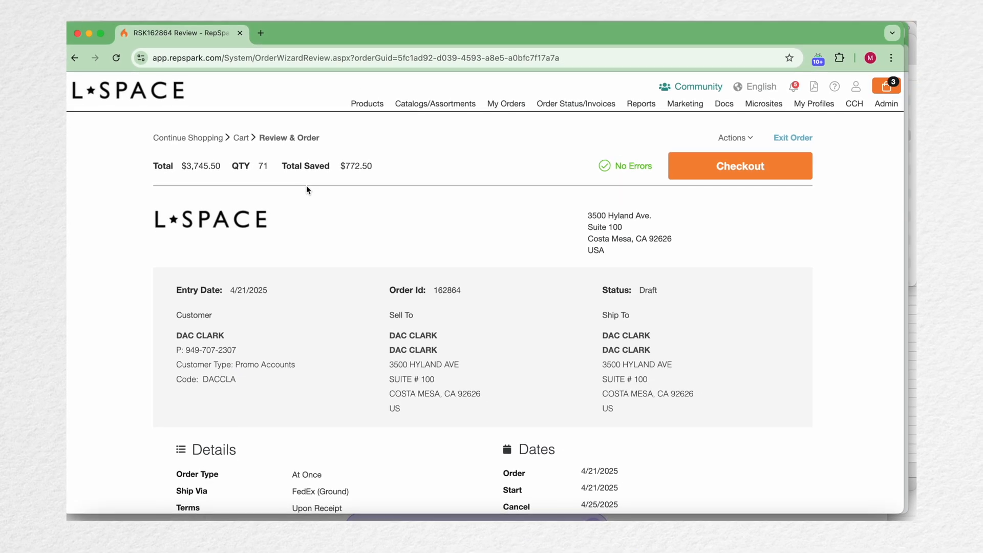
scroll(361, 282, "down", 7)
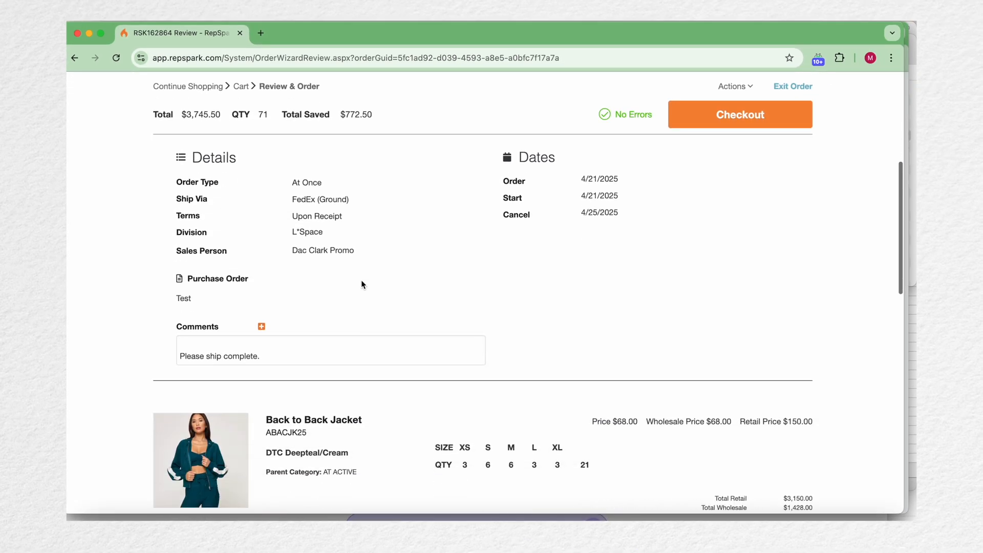
scroll(361, 281, "down", 8)
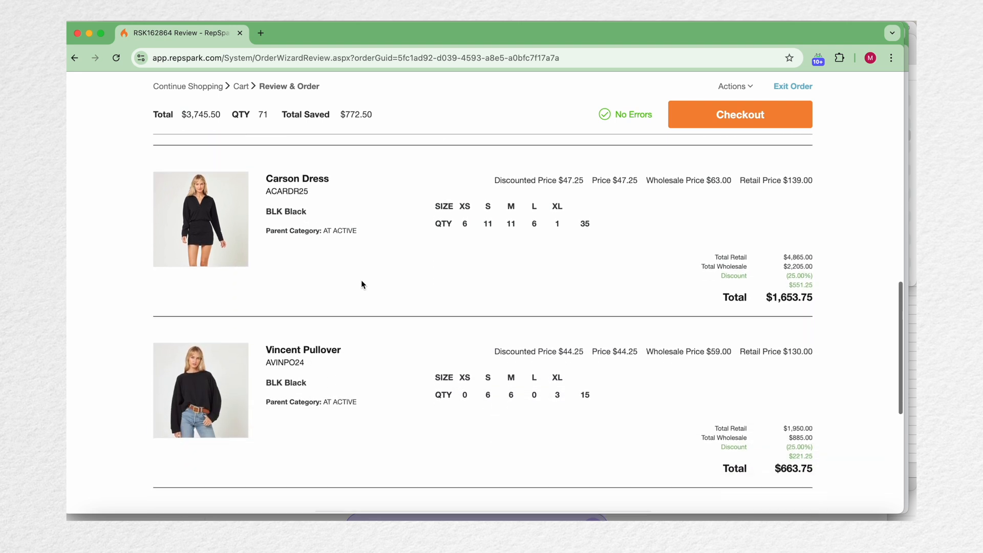
scroll(362, 281, "down", 2)
scroll(362, 281, "up", 15)
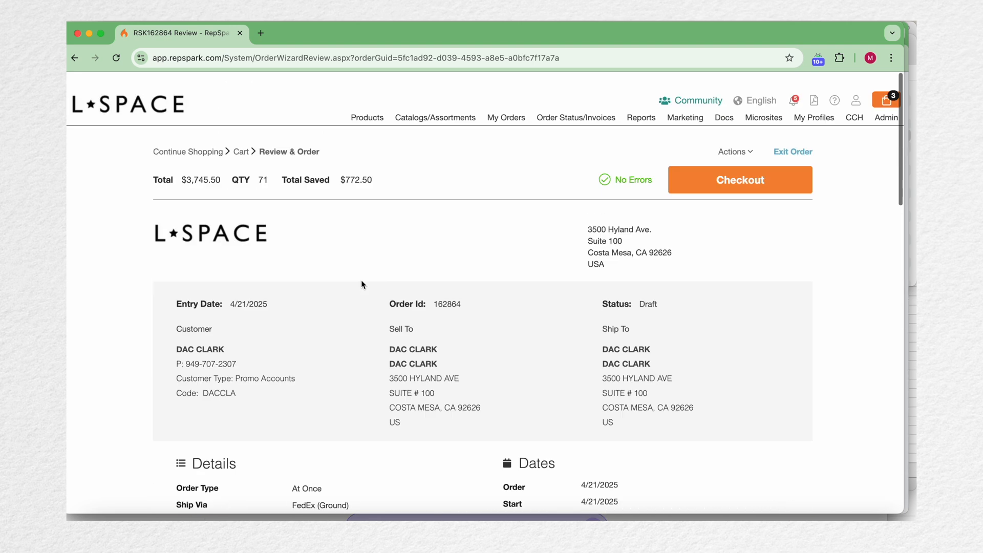